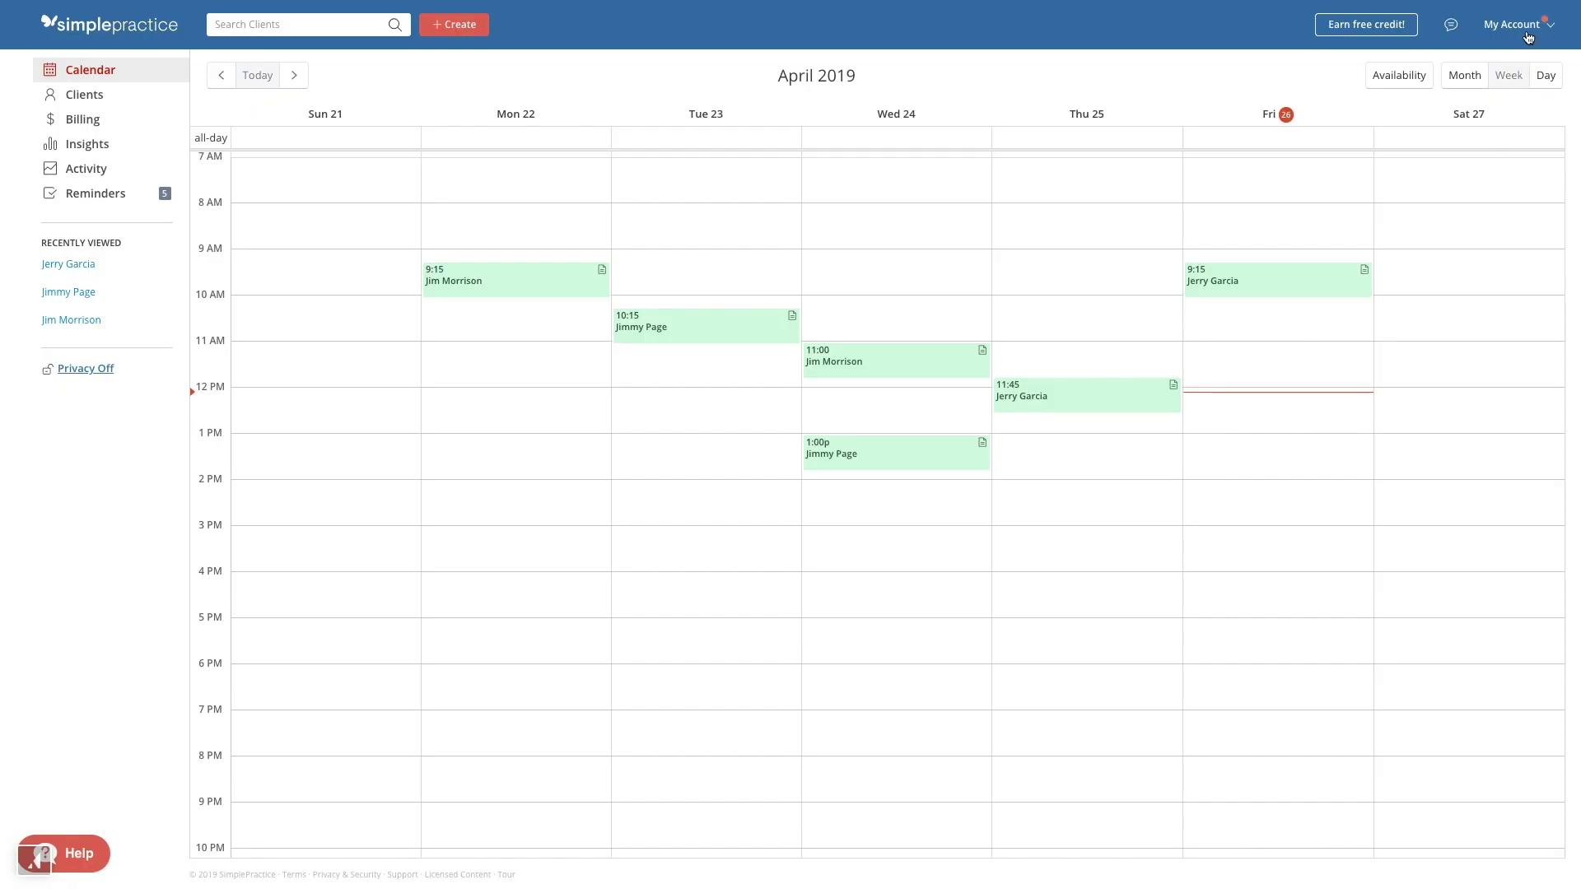
Open the practice's Billing and Services settings and go to the Organization NPI field
{"action": "left_click", "coordinate": [1502, 67]}
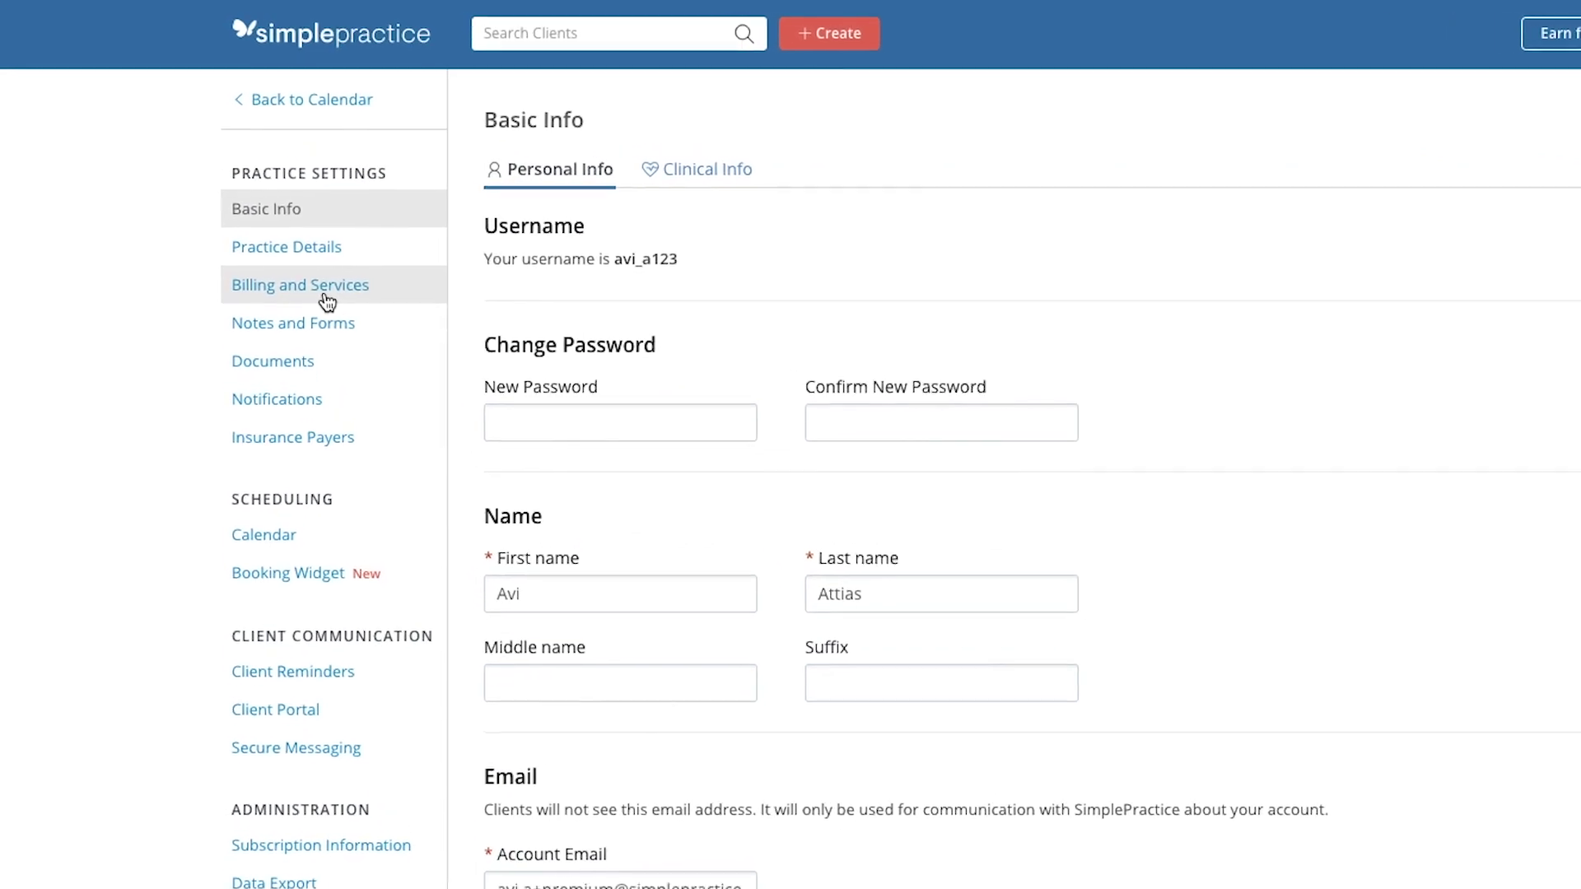
{"action": "left_click", "coordinate": [314, 272]}
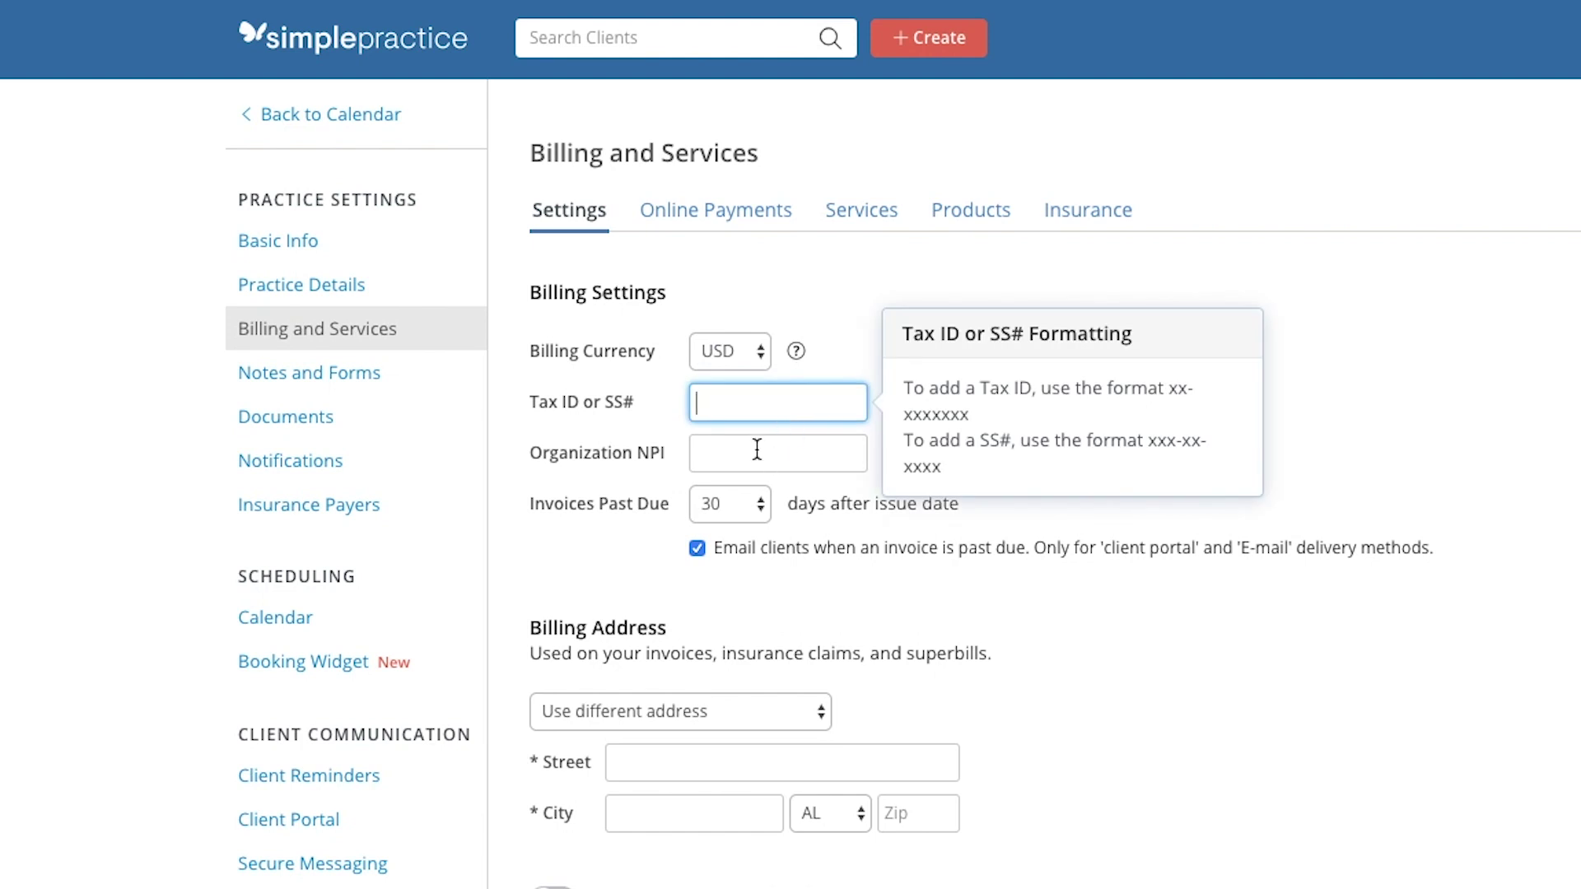
{"action": "left_click", "coordinate": [756, 449]}
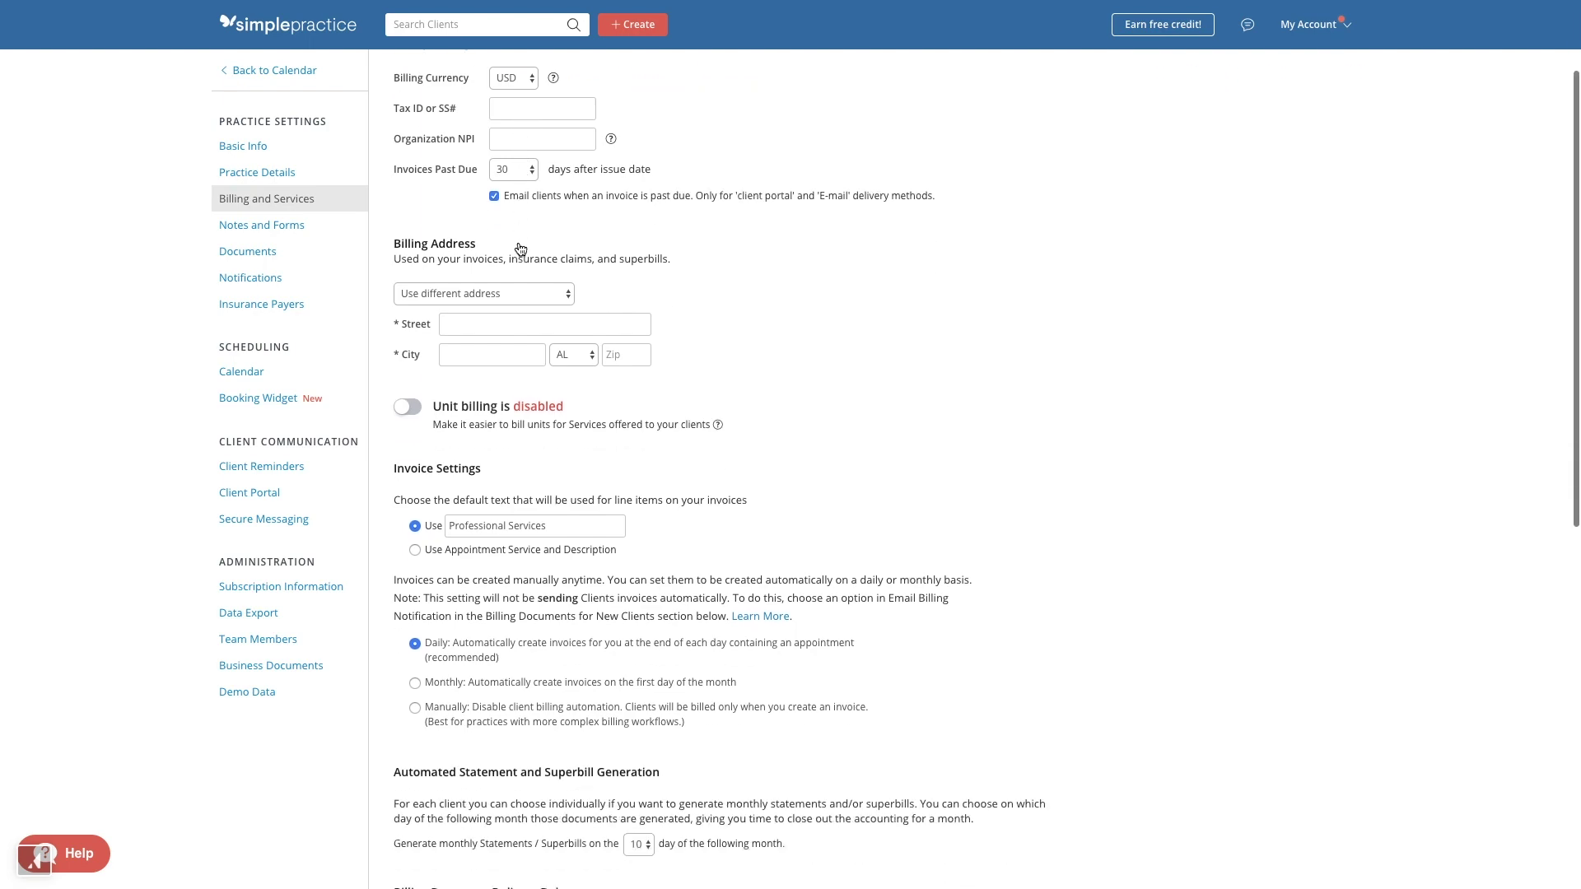
{"action": "scroll", "coordinate": [521, 249], "scroll_direction": "down", "scroll_amount": 4}
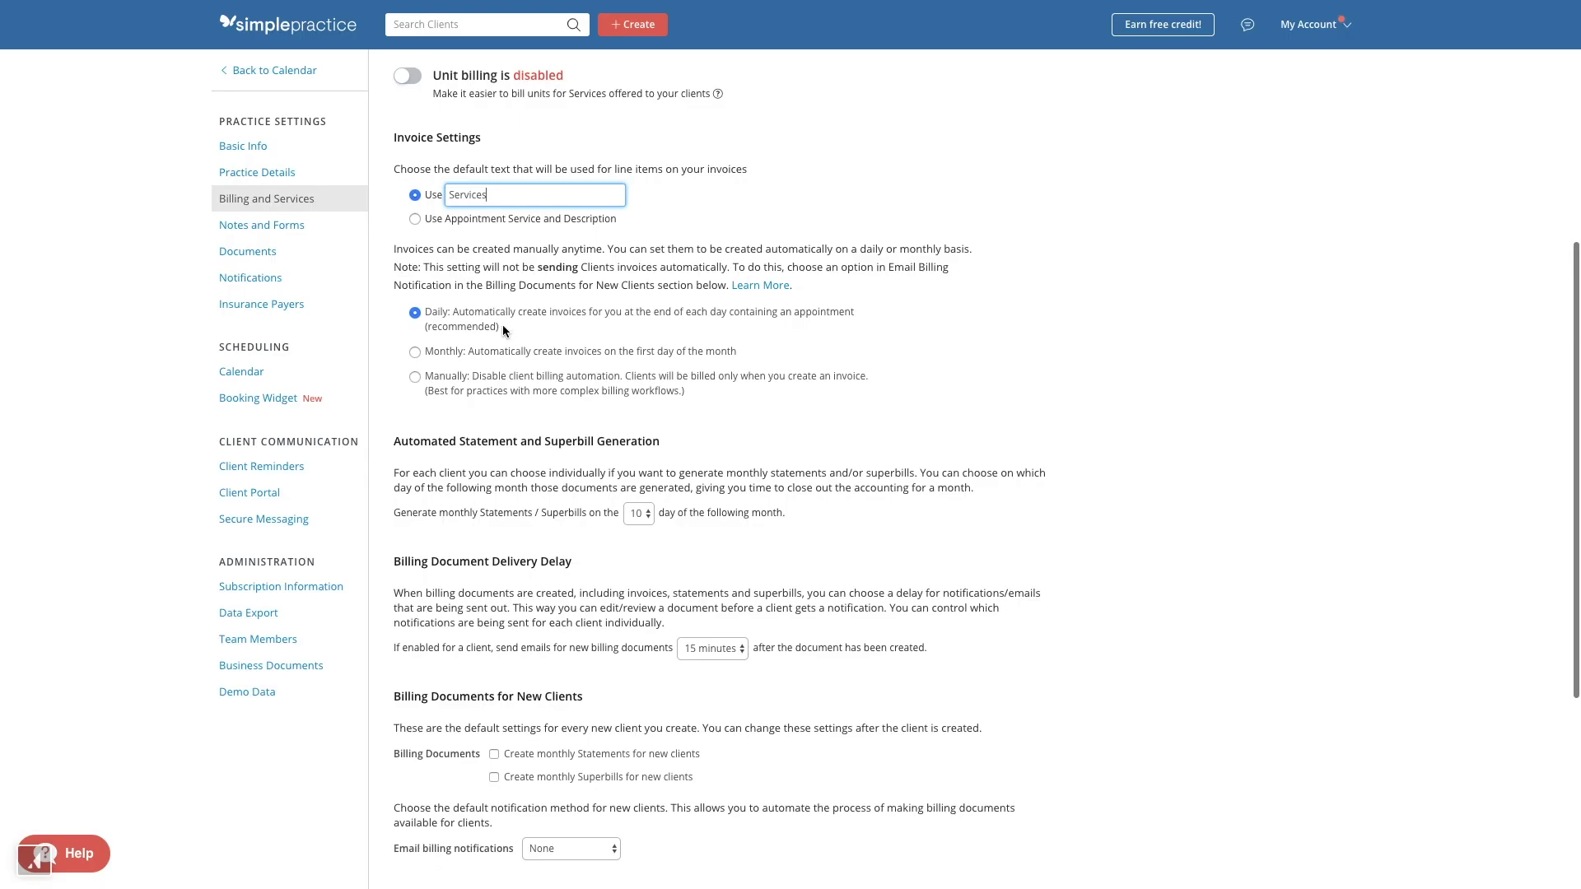
Turn on Create monthly Statements and Create monthly Superbills for new clients
{"action": "scroll", "coordinate": [502, 324], "scroll_direction": "down", "scroll_amount": 4}
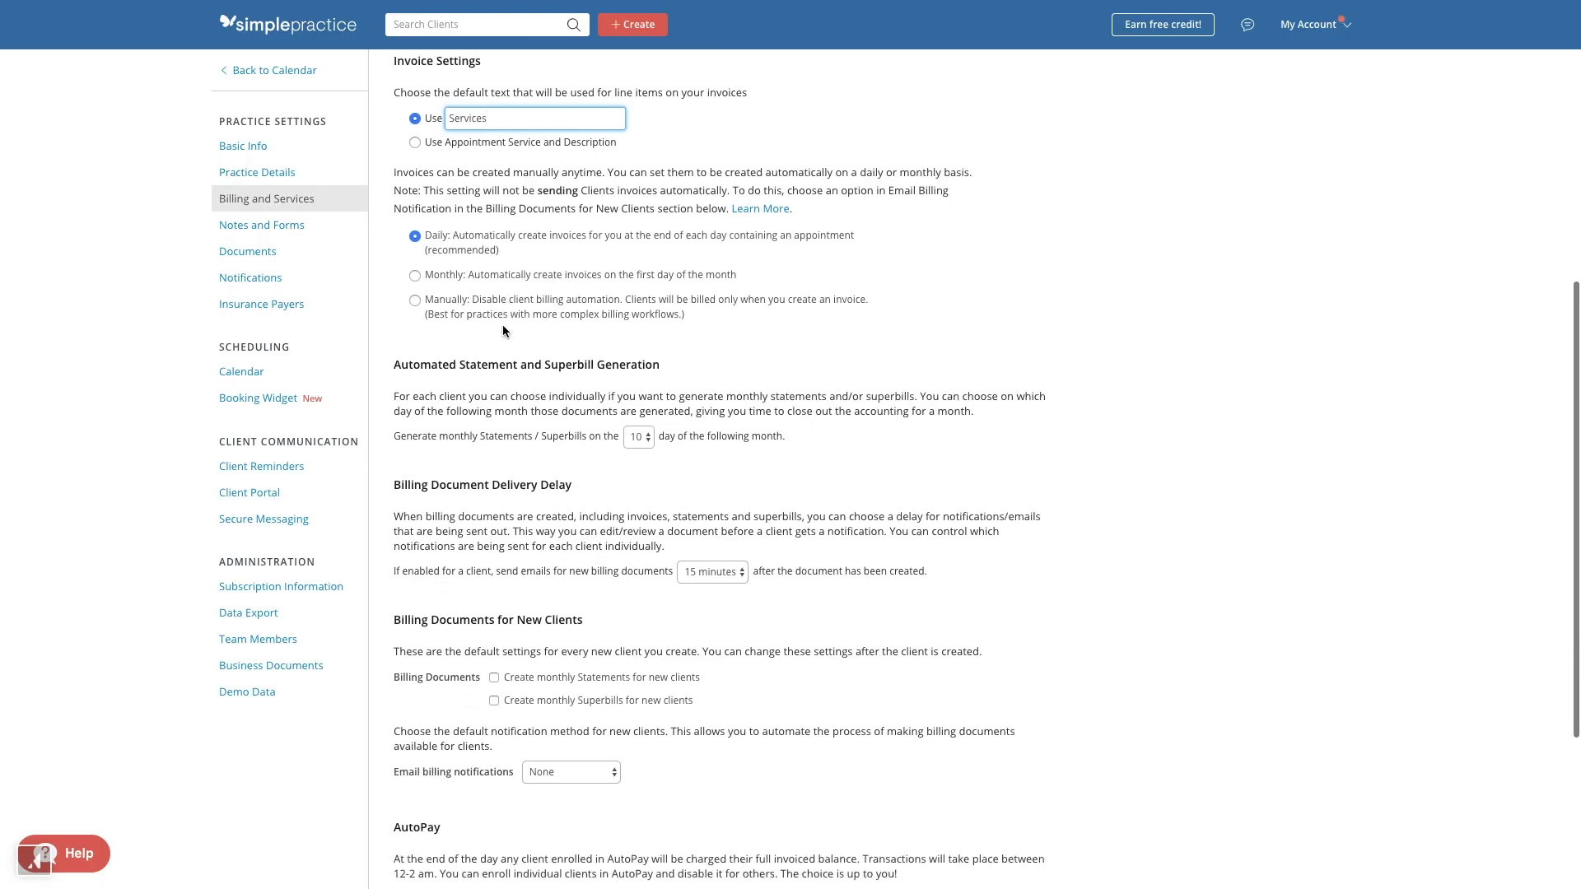
{"action": "scroll", "coordinate": [502, 326], "scroll_direction": "down", "scroll_amount": 1}
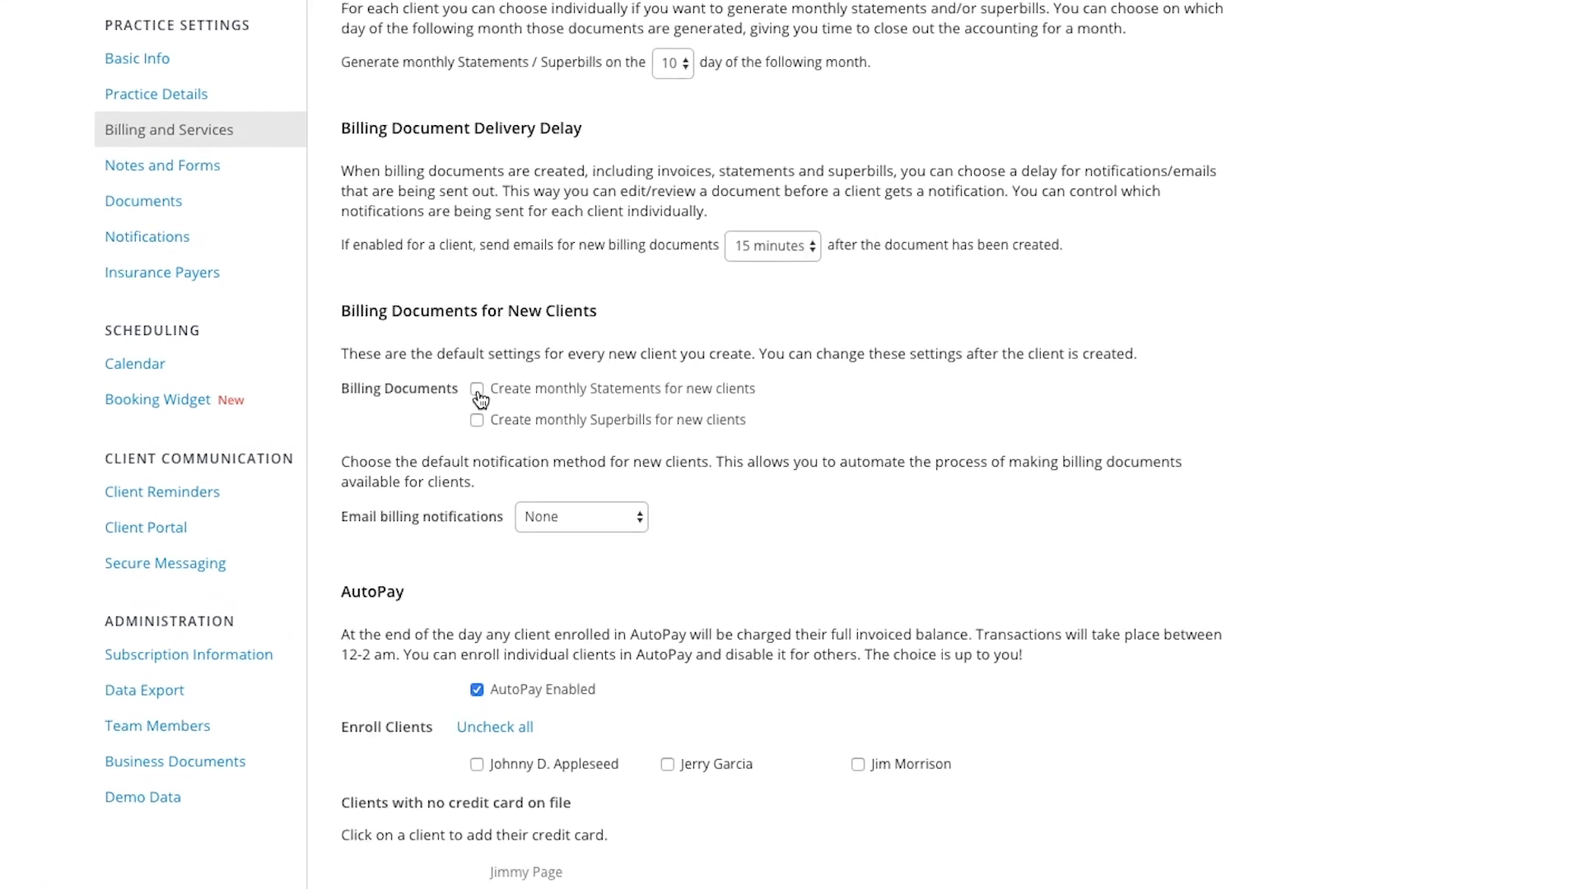
{"action": "left_click", "coordinate": [477, 392]}
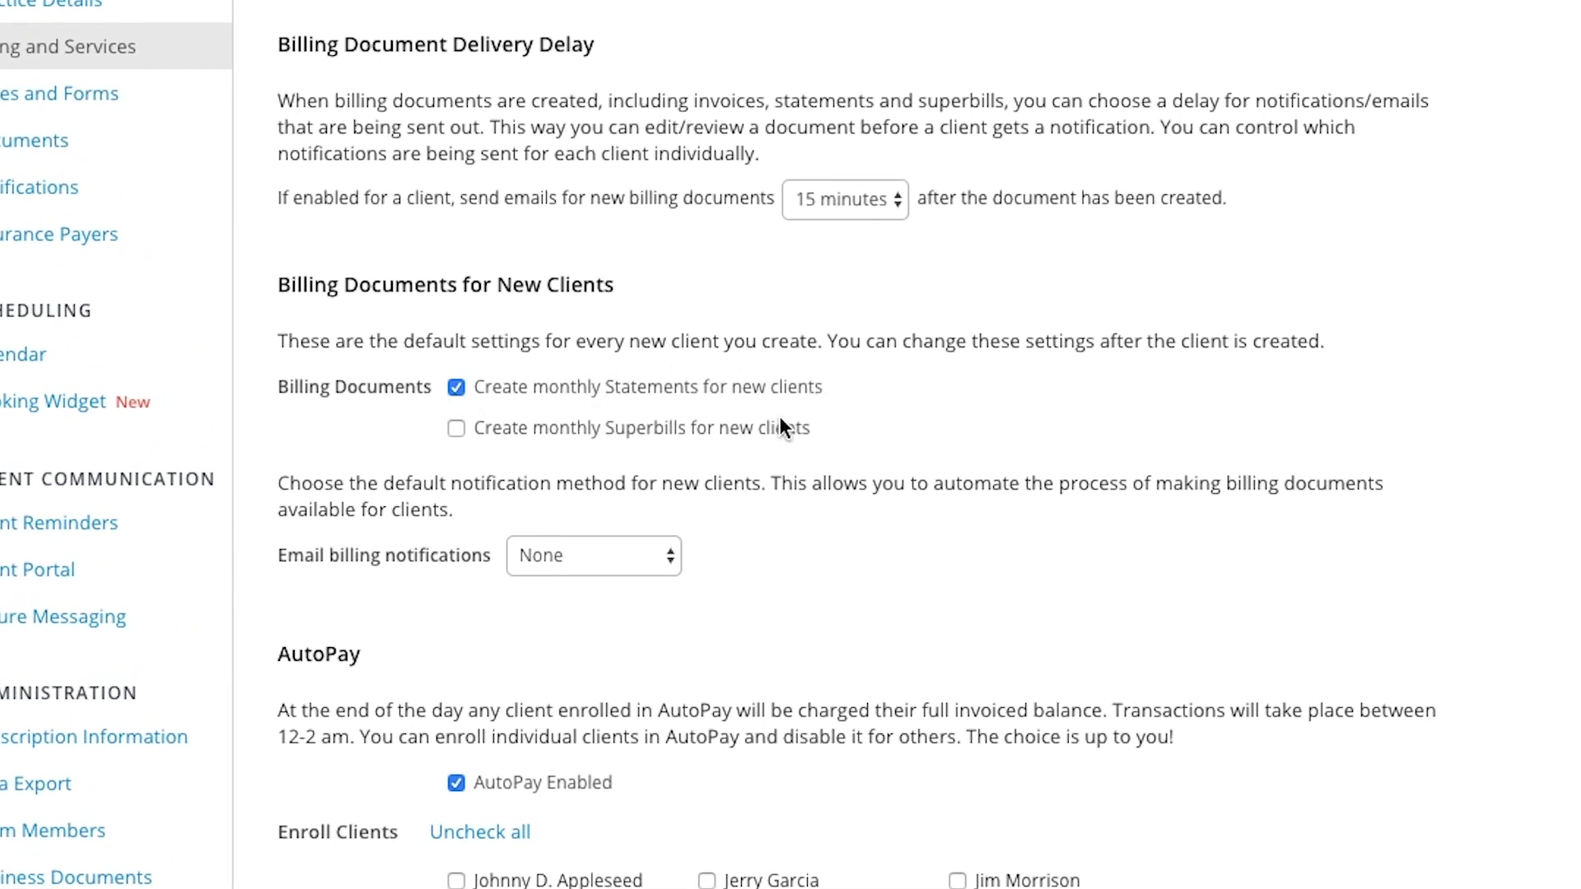
{"action": "left_click", "coordinate": [455, 433]}
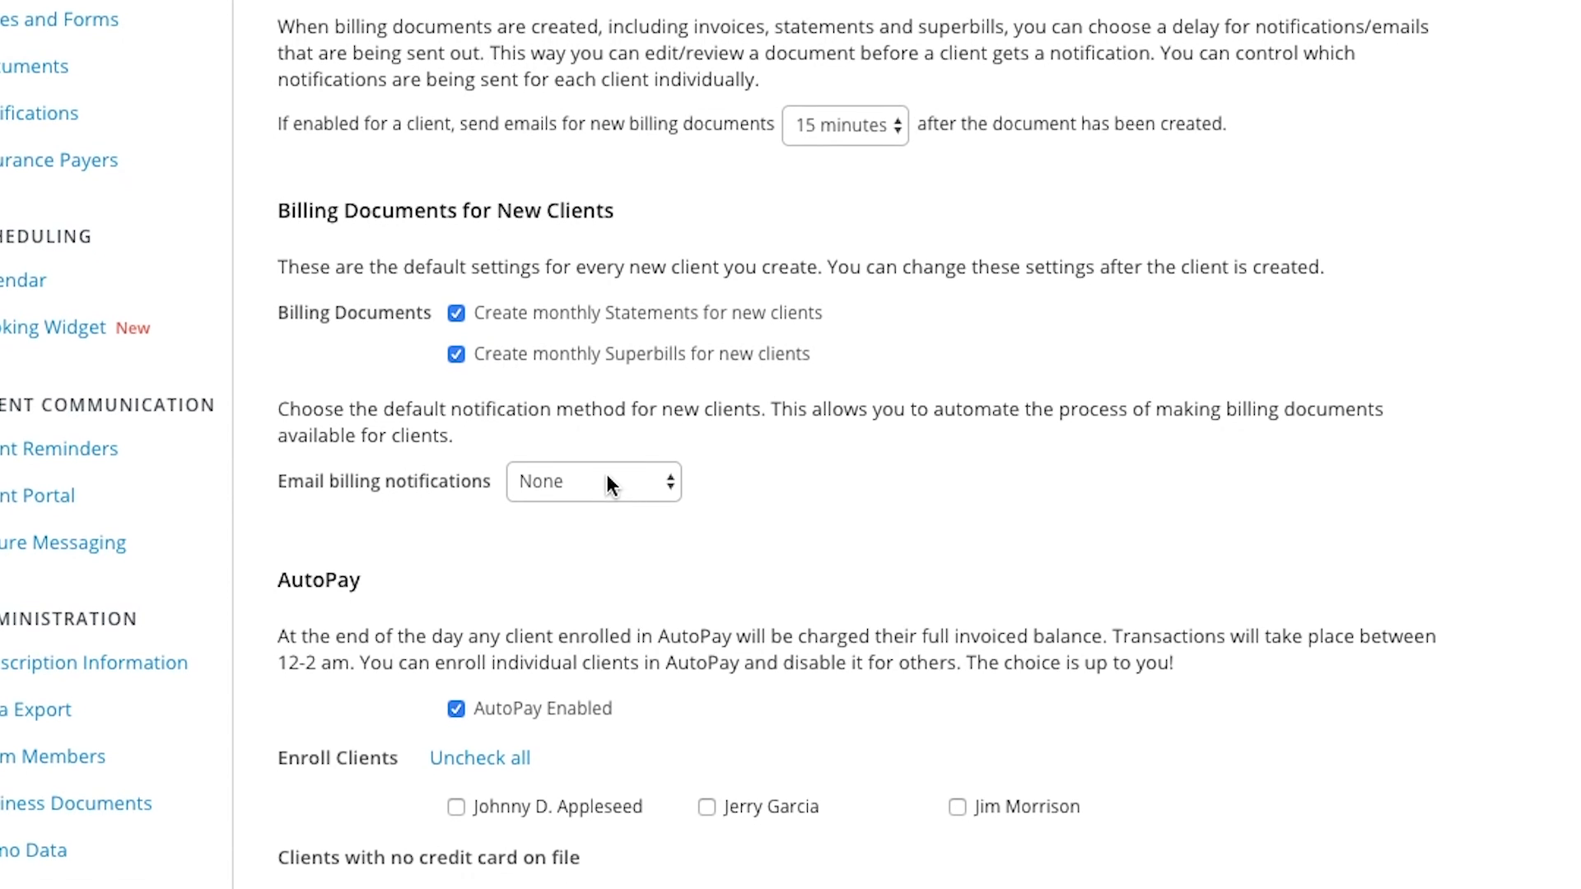
{"action": "left_click", "coordinate": [605, 476]}
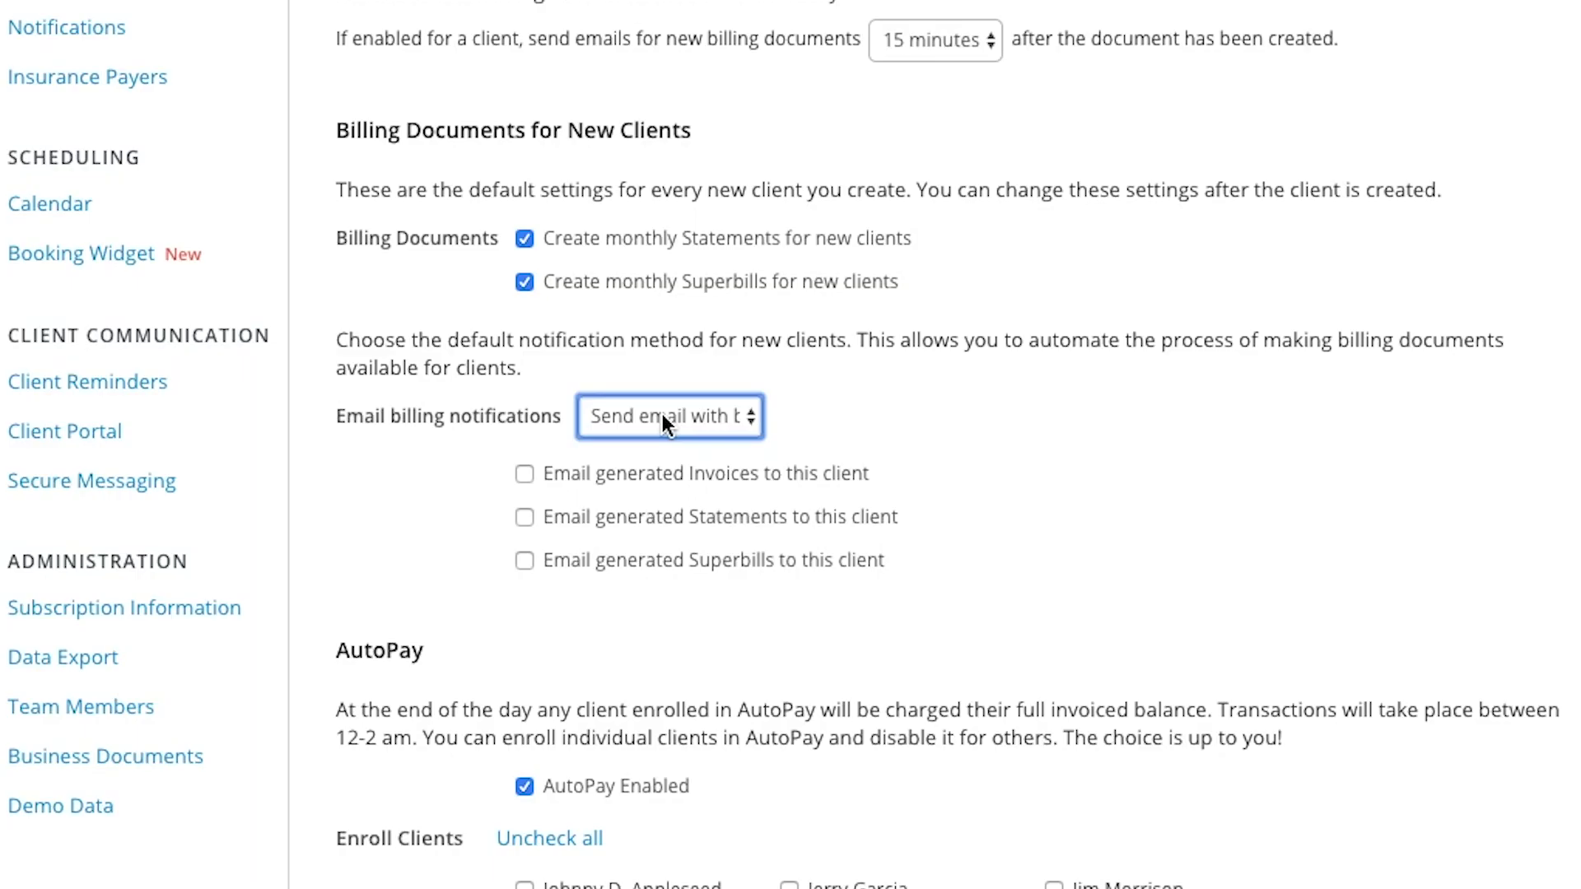
Set new clients' Email billing notifications to 'Send email with link to Client Portal'
{"action": "left_click", "coordinate": [662, 418]}
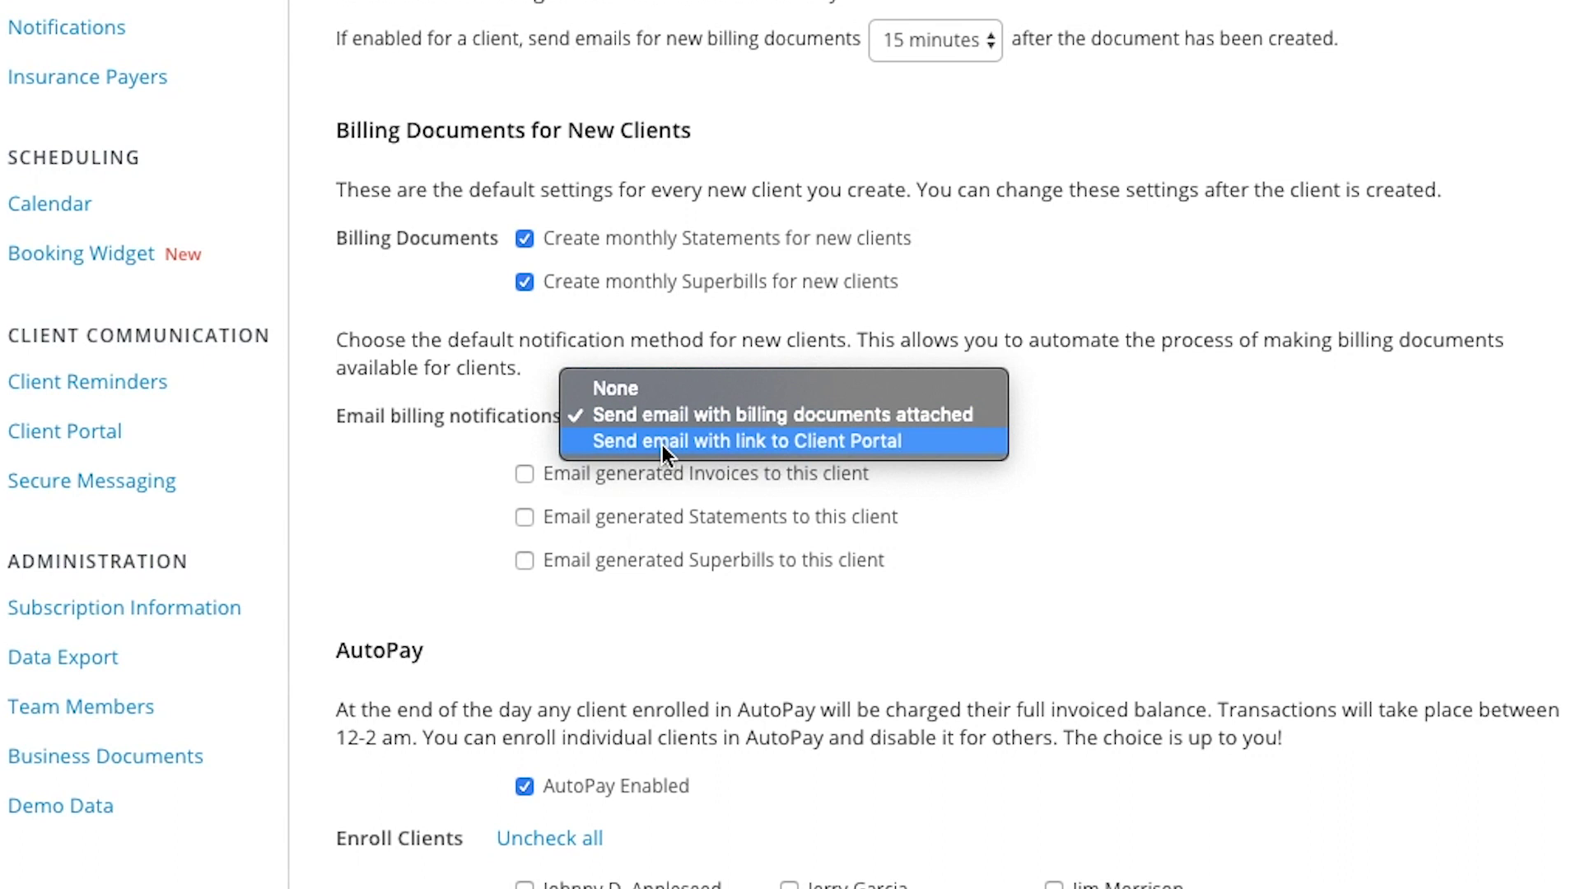
{"action": "left_click", "coordinate": [662, 444]}
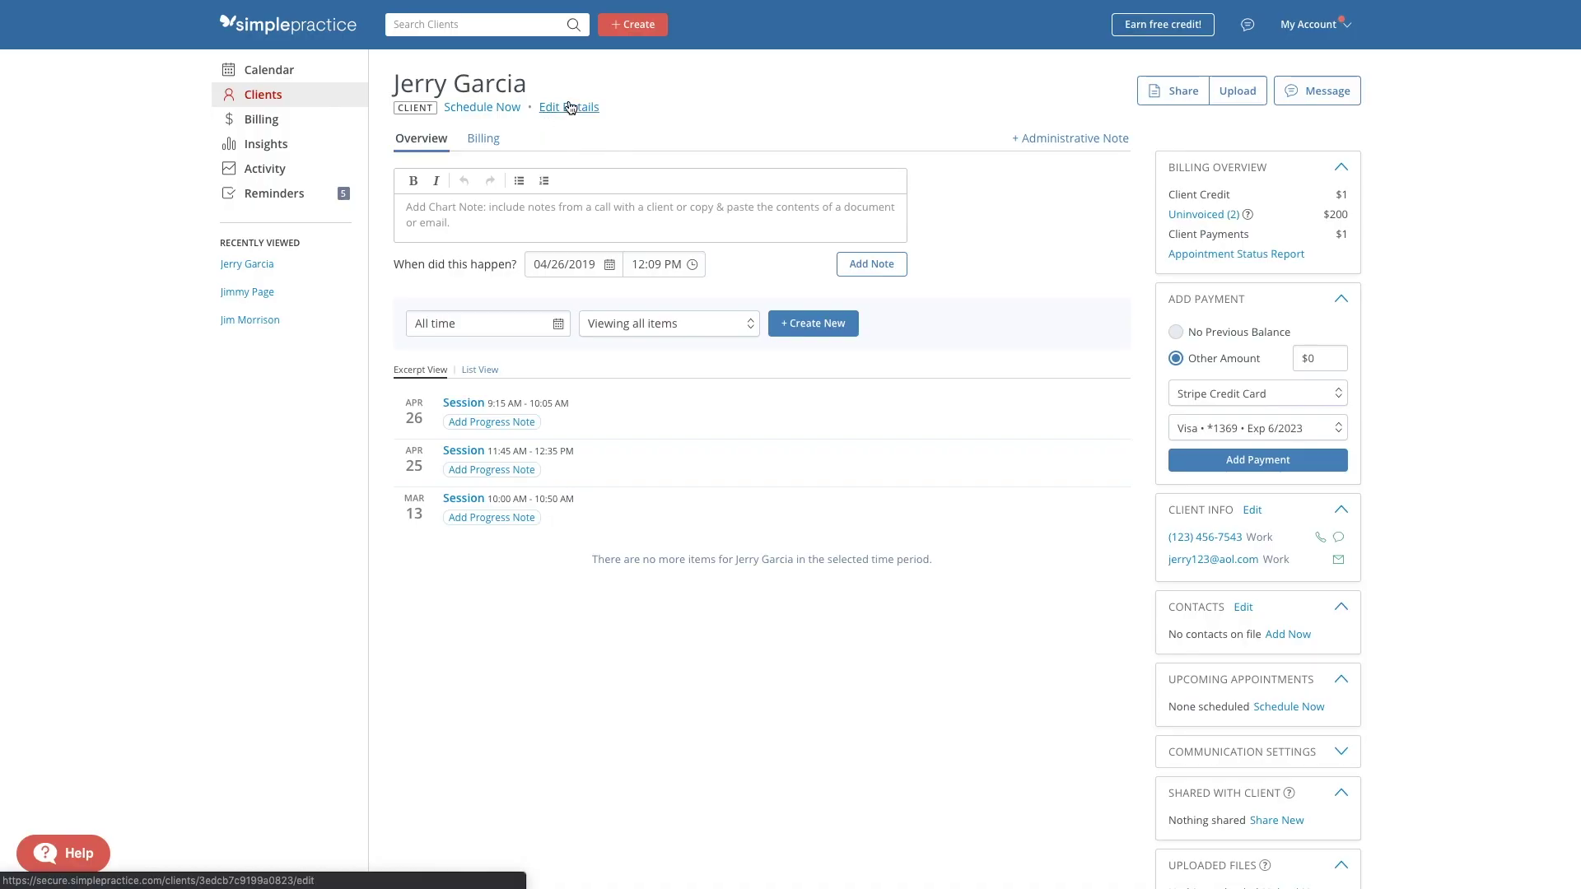
Open the client's Billing and Insurance details and cancel the new-card form without adding a card
{"action": "left_click", "coordinate": [569, 108]}
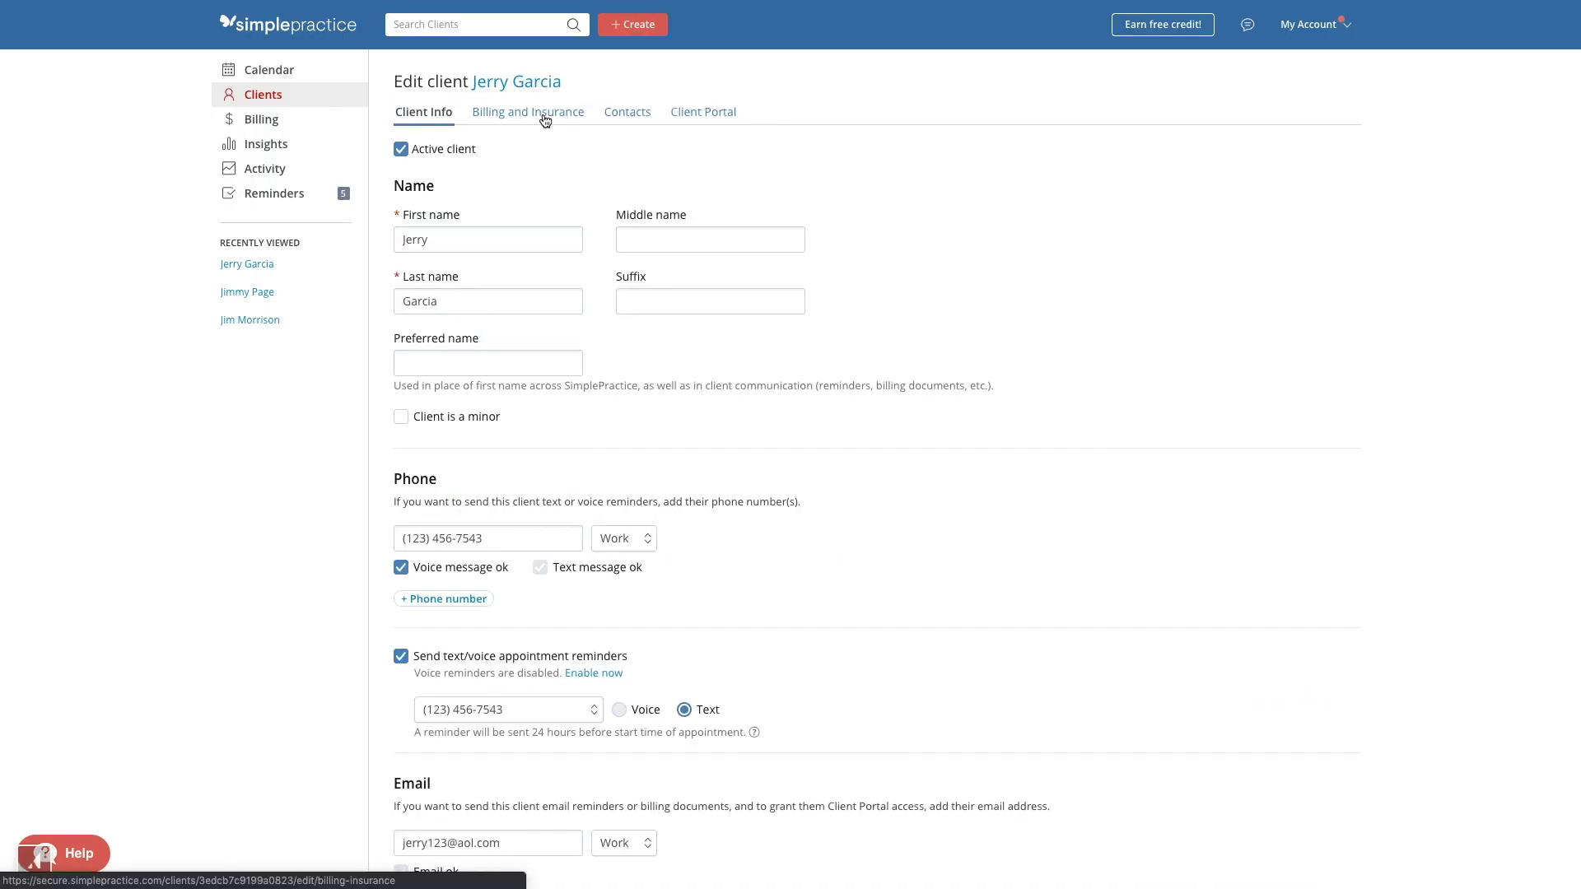
{"action": "left_click", "coordinate": [544, 116]}
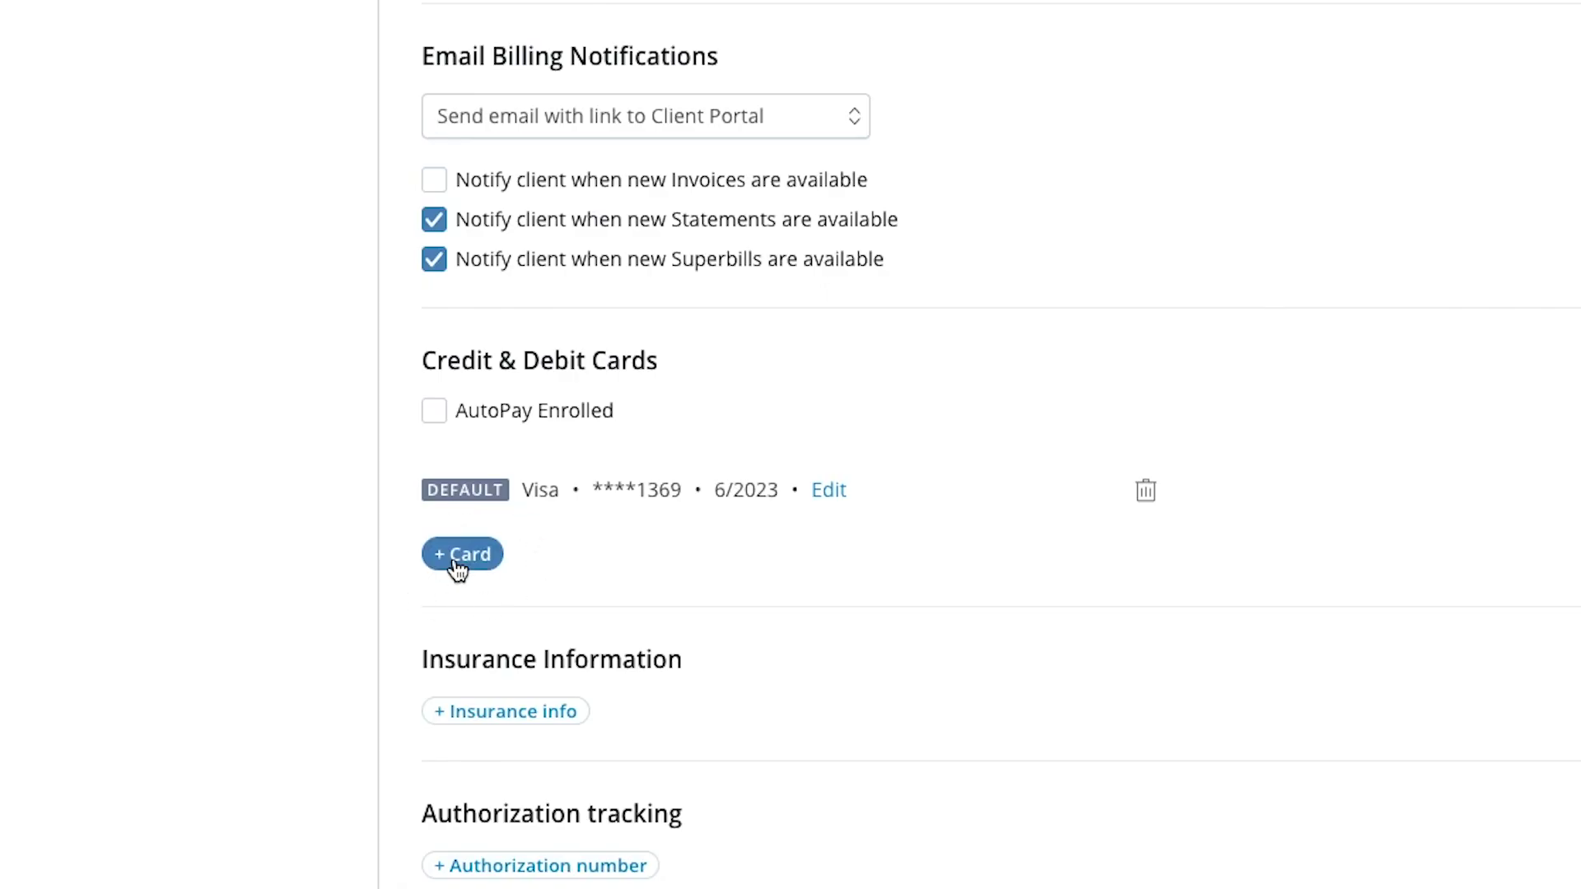
{"action": "left_click", "coordinate": [455, 560]}
{"action": "left_click", "coordinate": [1155, 719]}
{"action": "left_click", "coordinate": [432, 550]}
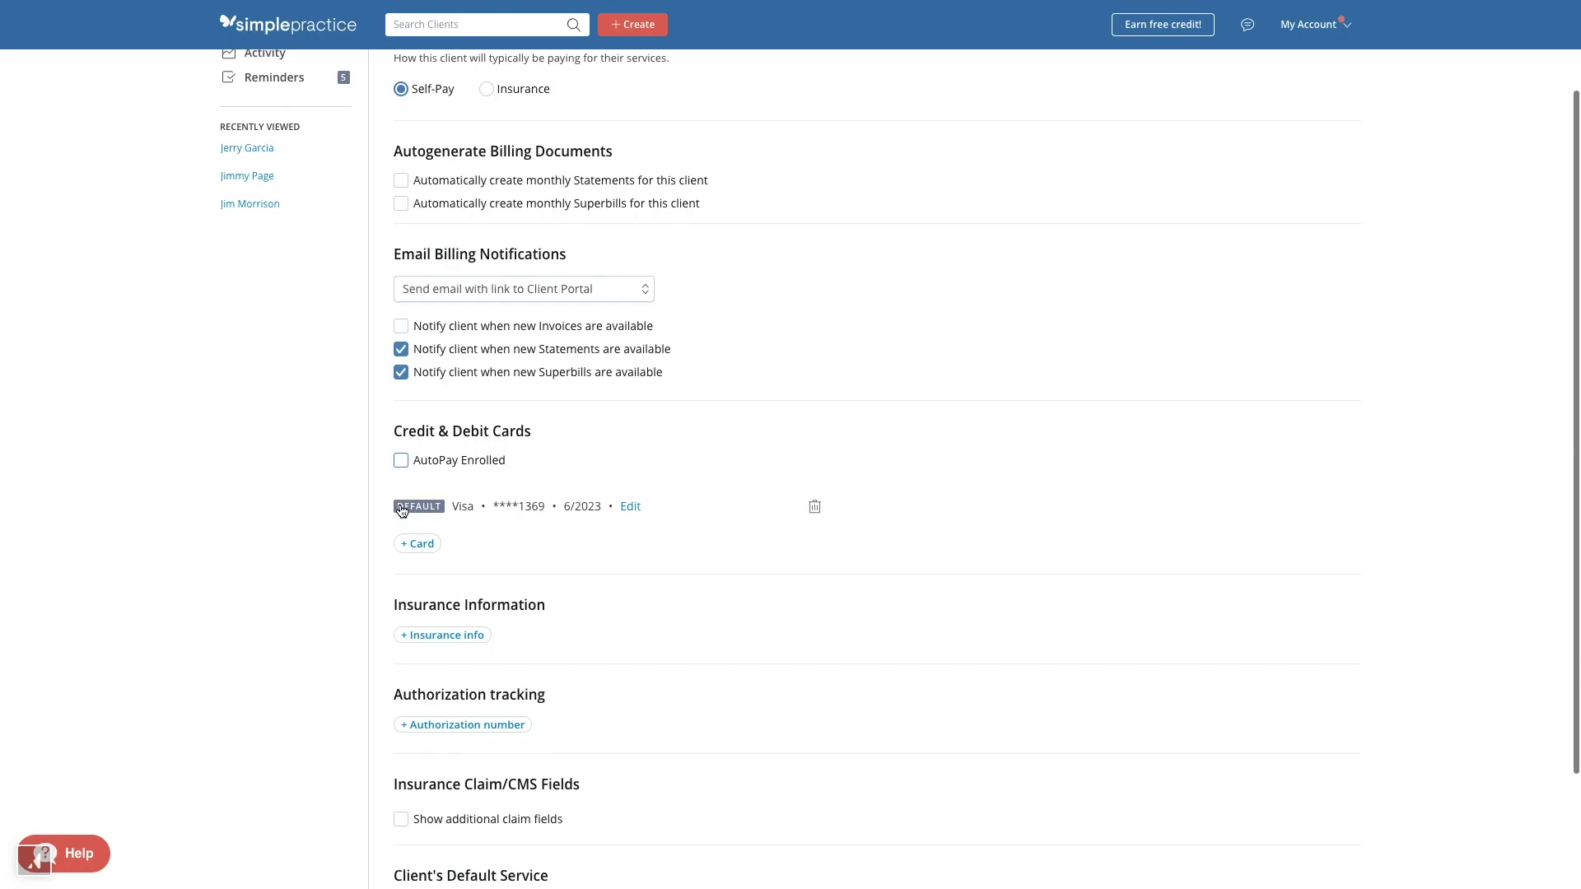
Set the client's default service to 90834 Psychotherapy, 45 min, at a $75 rate
{"action": "scroll", "coordinate": [411, 535], "scroll_direction": "down", "scroll_amount": 3}
{"action": "left_click", "coordinate": [437, 763]}
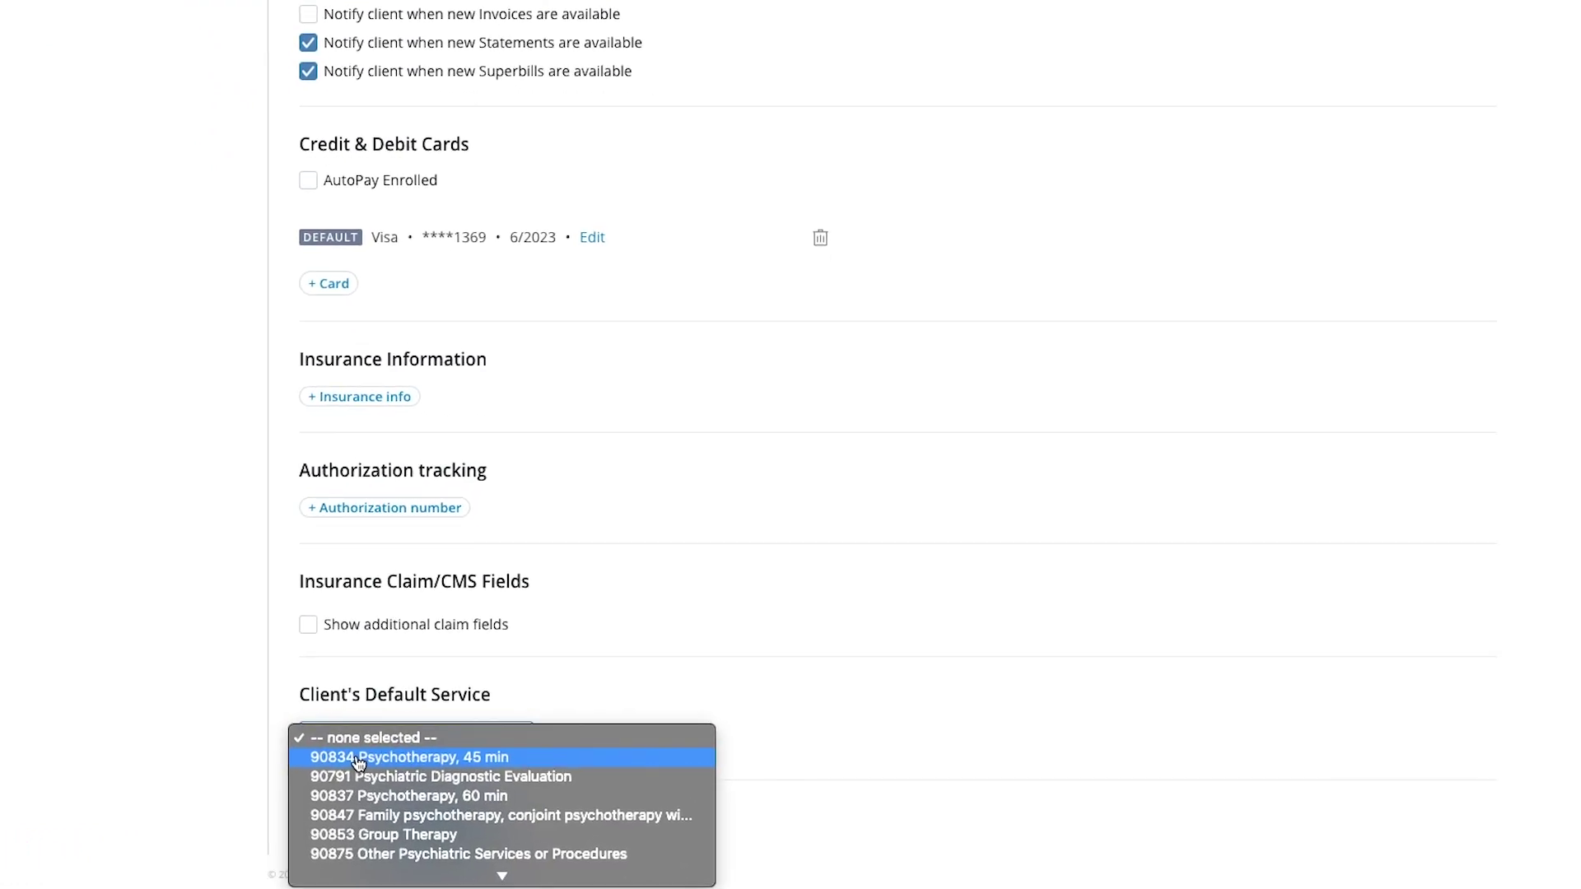
{"action": "left_click", "coordinate": [358, 763]}
{"action": "double_click", "coordinate": [730, 738]}
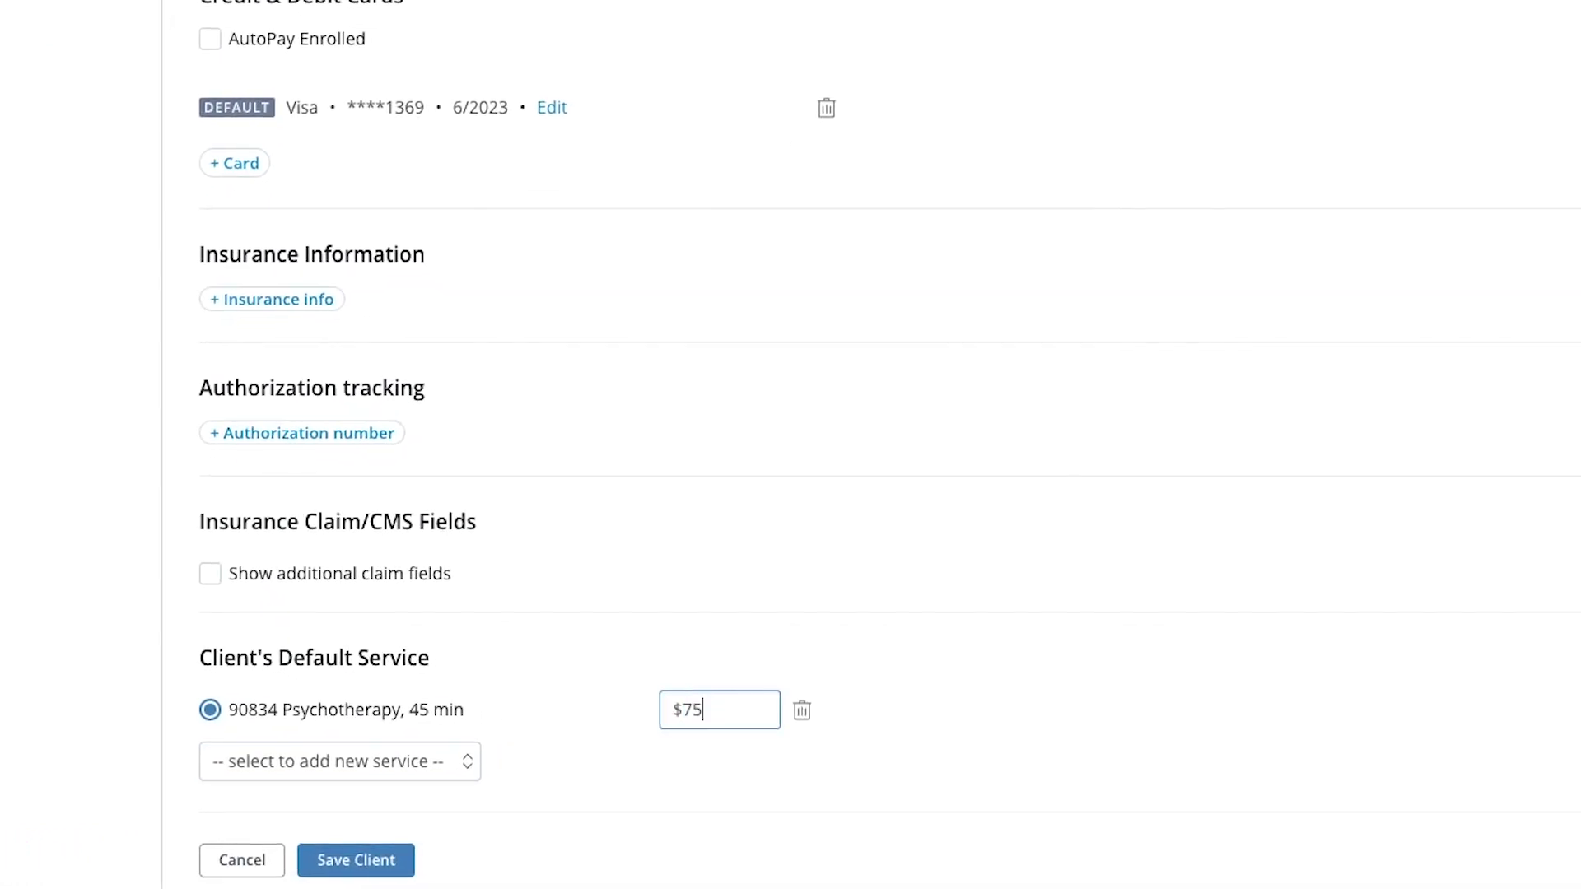
{"action": "left_click", "coordinate": [575, 795]}
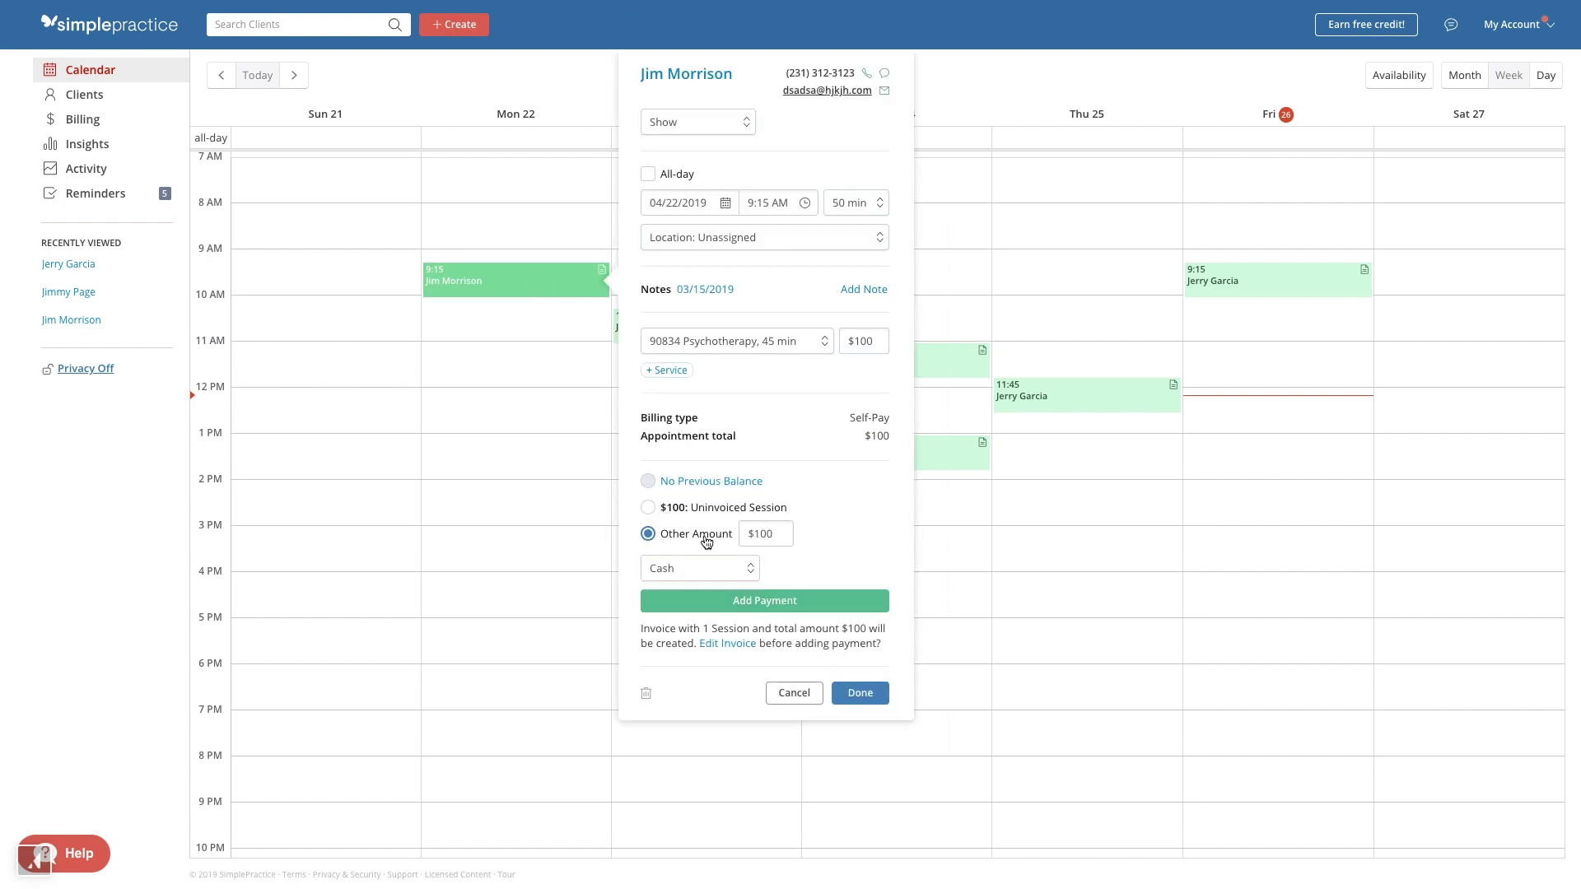
Add a cash payment for the Monday 9:15 AM session
{"action": "left_click", "coordinate": [705, 604]}
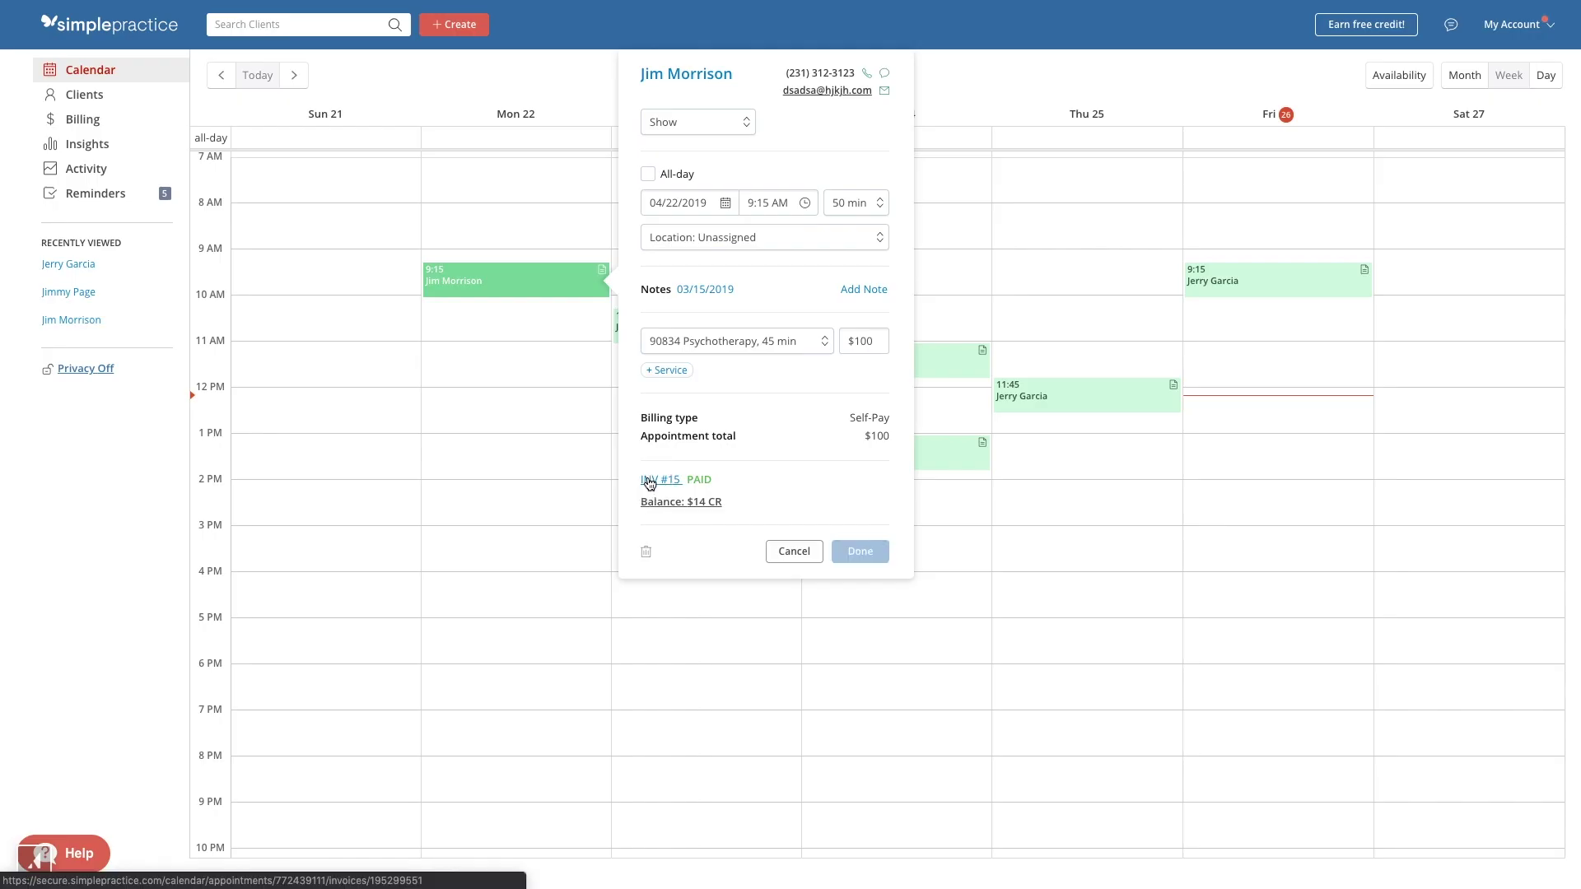
View invoice #15, then invoice the recently viewed client's two uninvoiced sessions
{"action": "left_click", "coordinate": [650, 481]}
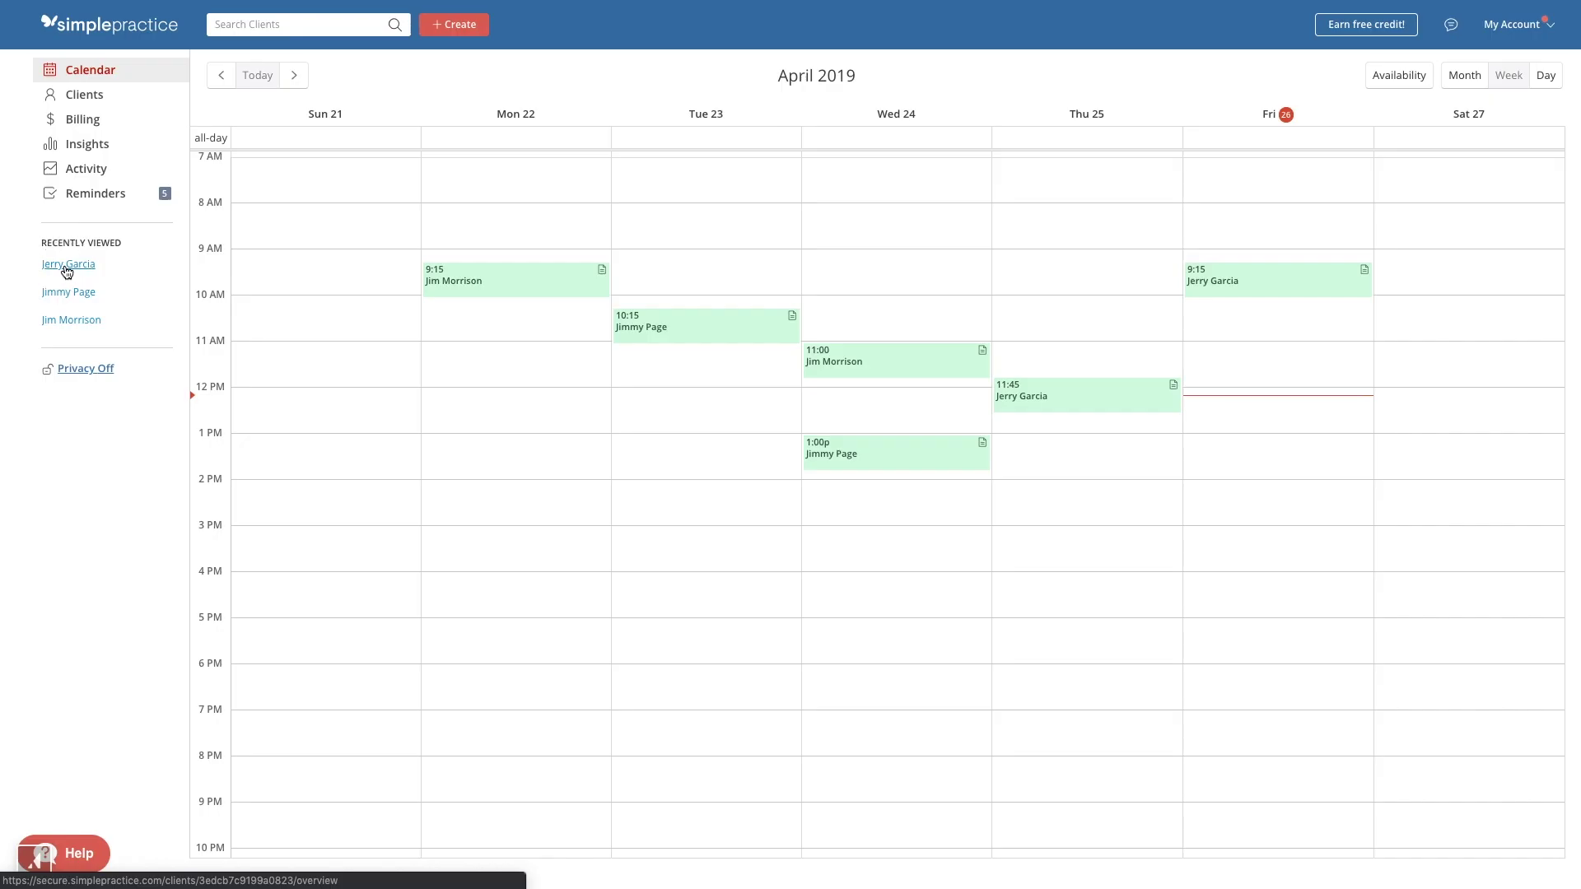
{"action": "left_click", "coordinate": [67, 265]}
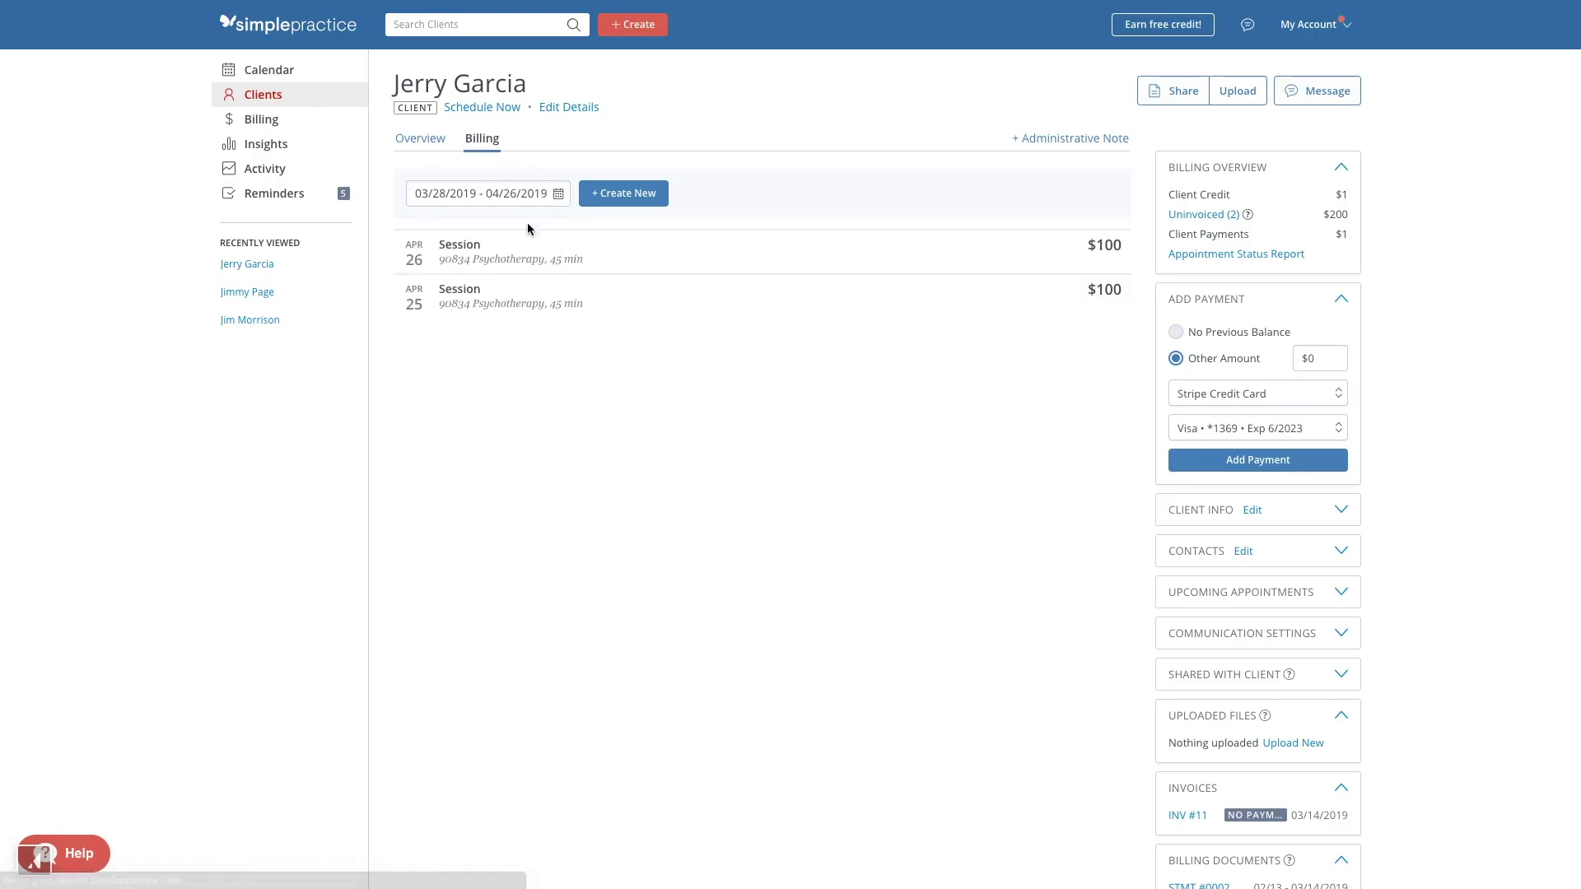
{"action": "left_click", "coordinate": [438, 198]}
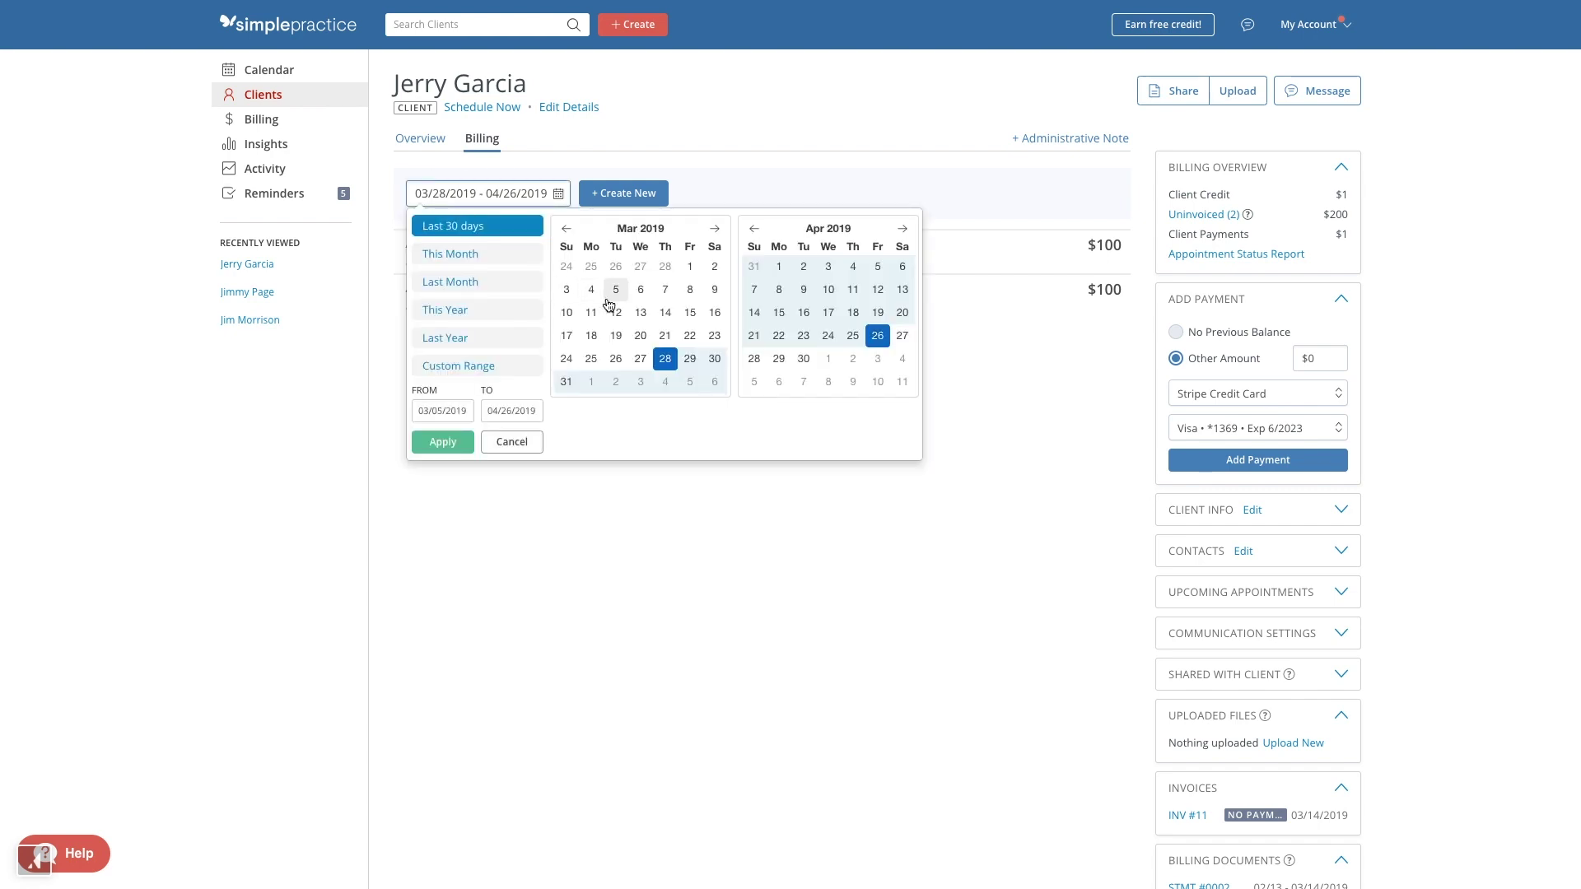
{"action": "left_click", "coordinate": [527, 199]}
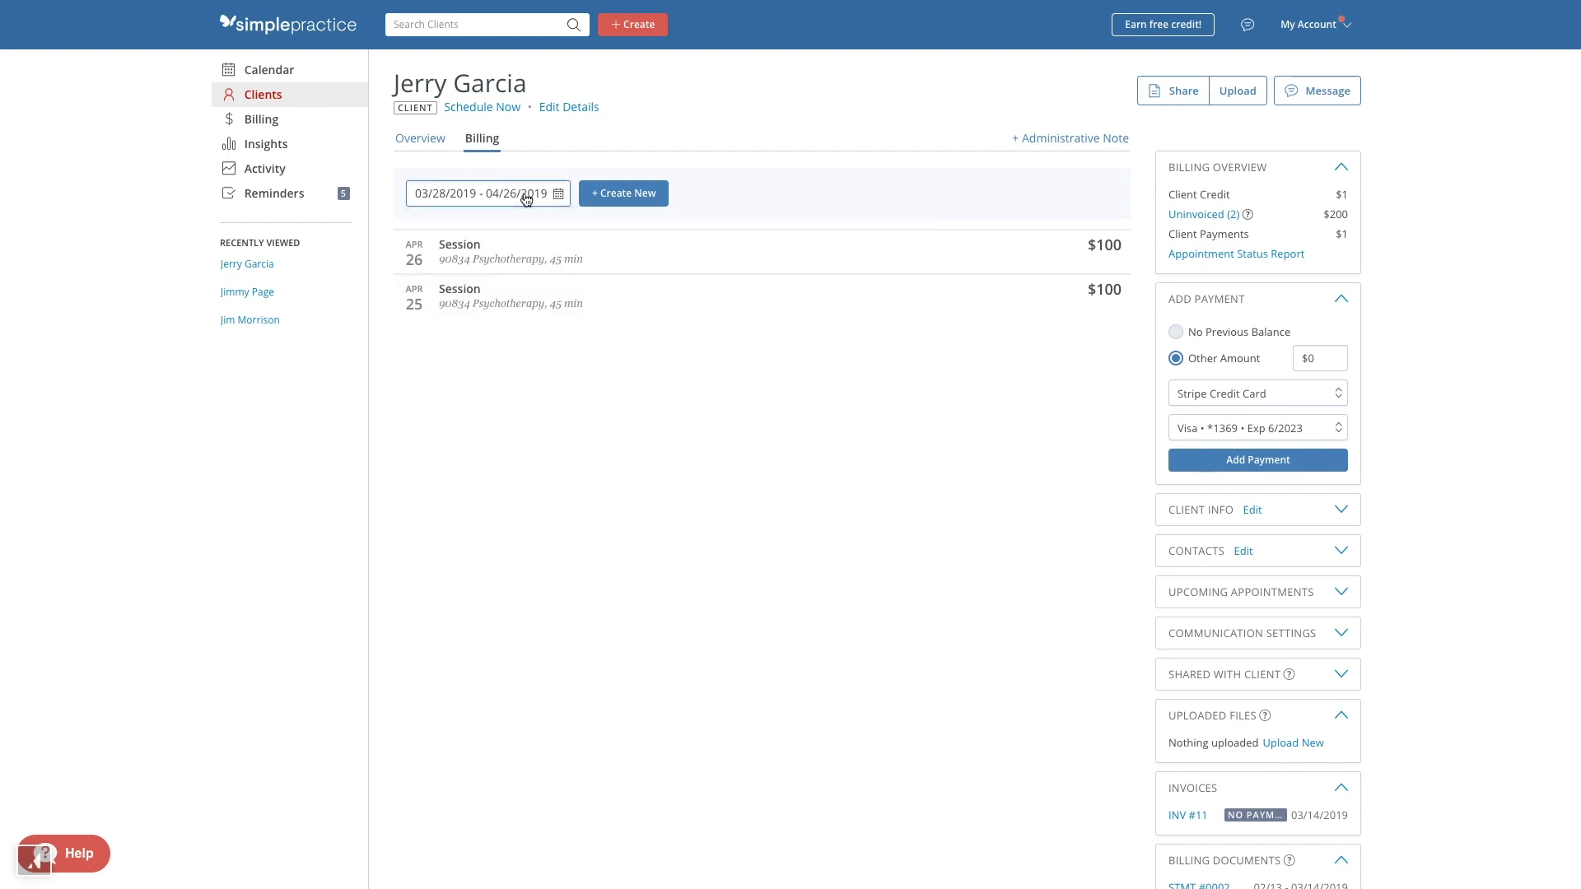
{"action": "left_click", "coordinate": [1193, 215]}
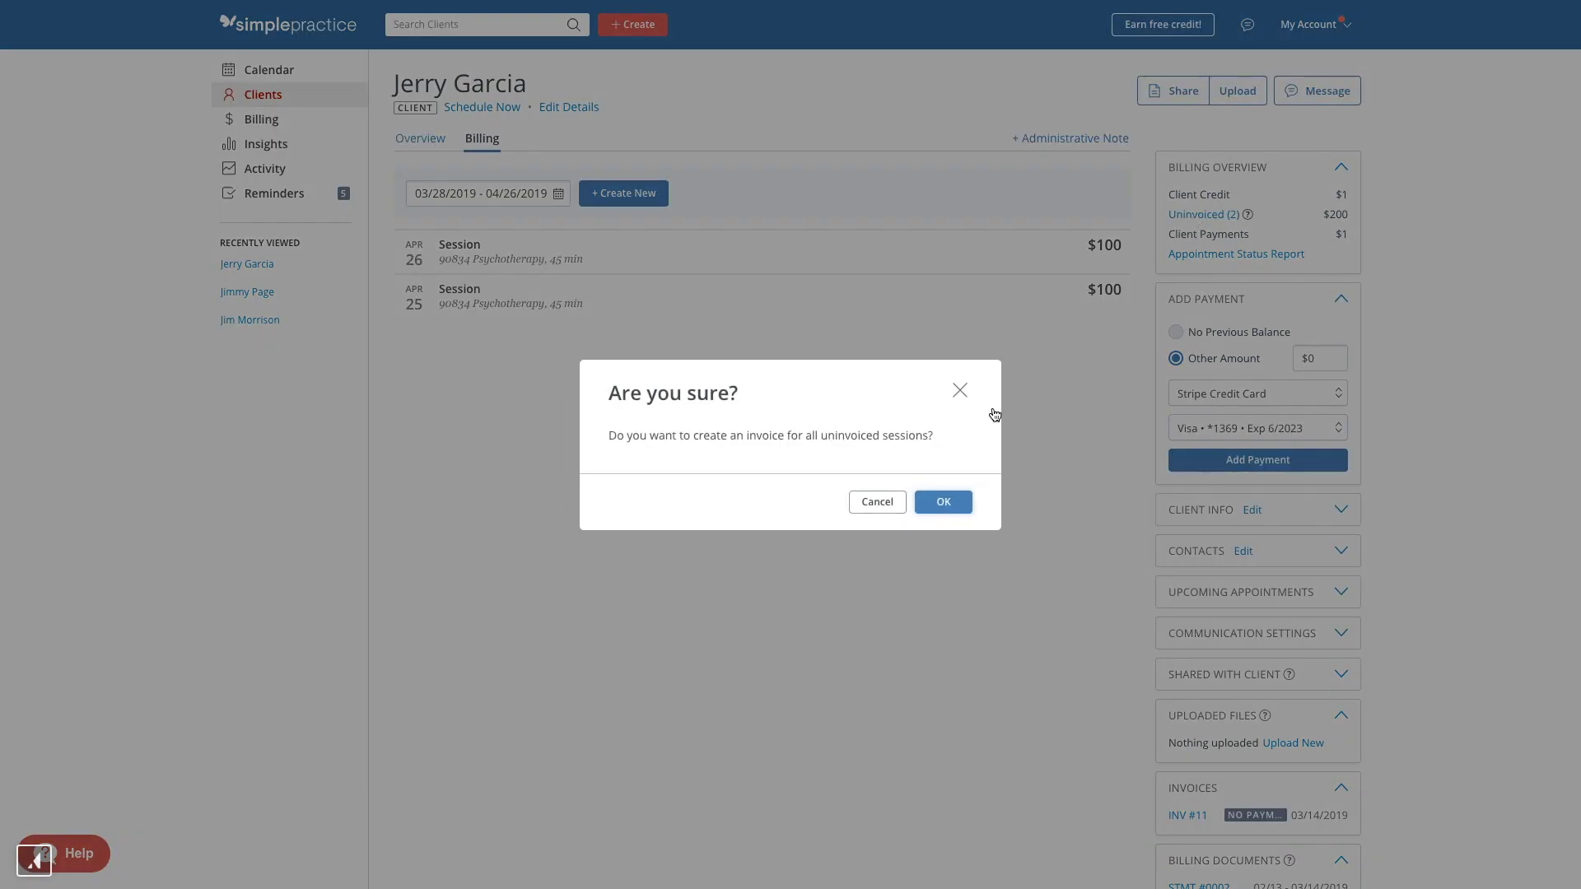
{"action": "left_click", "coordinate": [945, 502]}
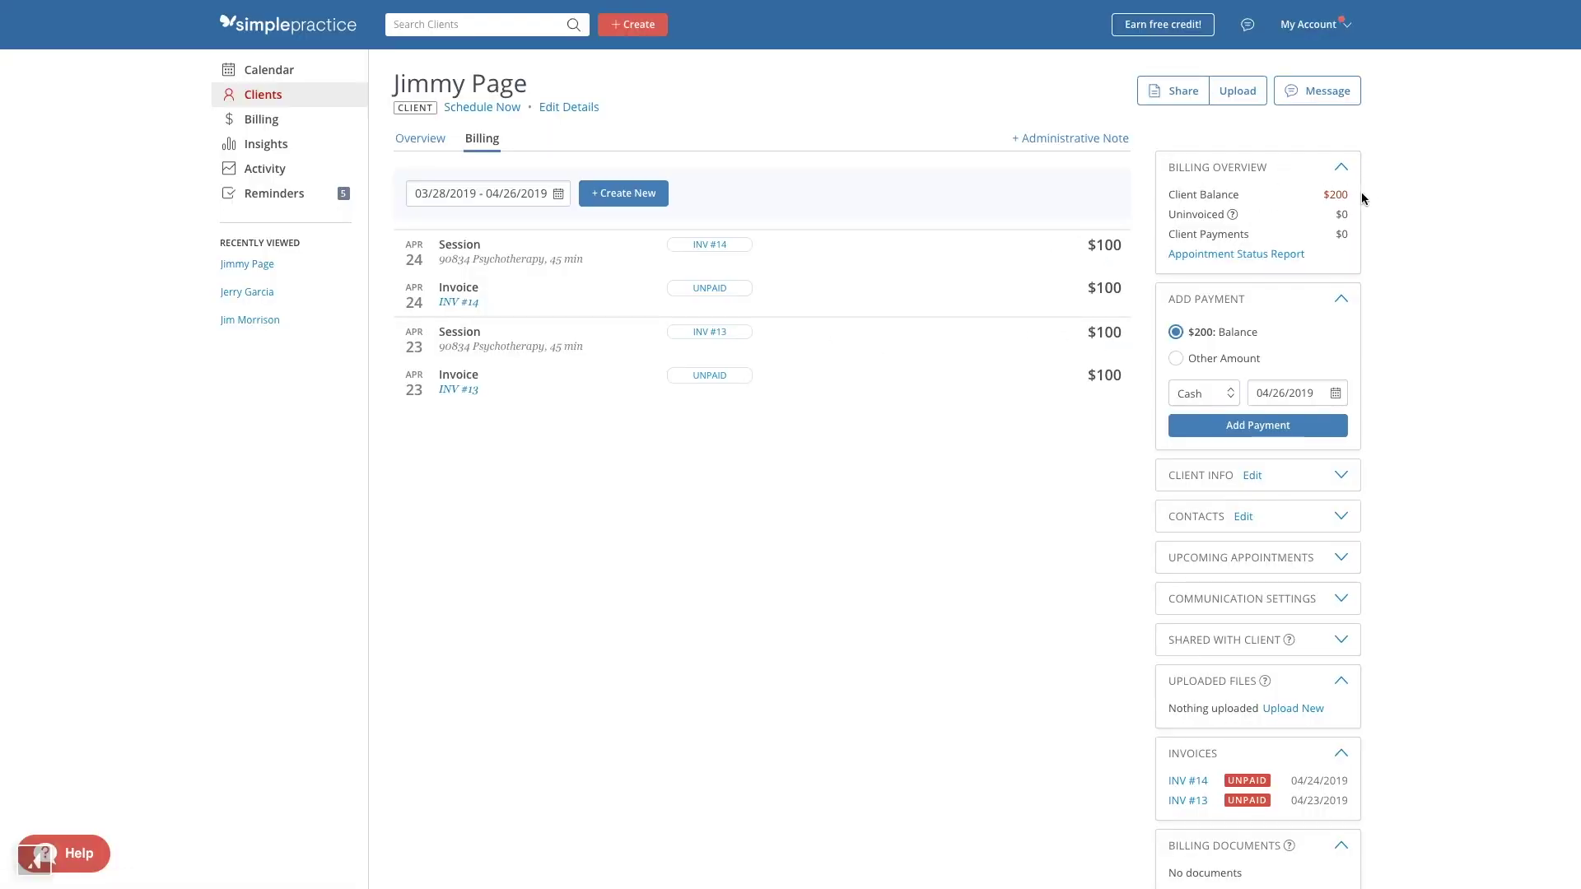
Apply a $100 cash payment to invoice #13
{"action": "left_click", "coordinate": [1293, 433]}
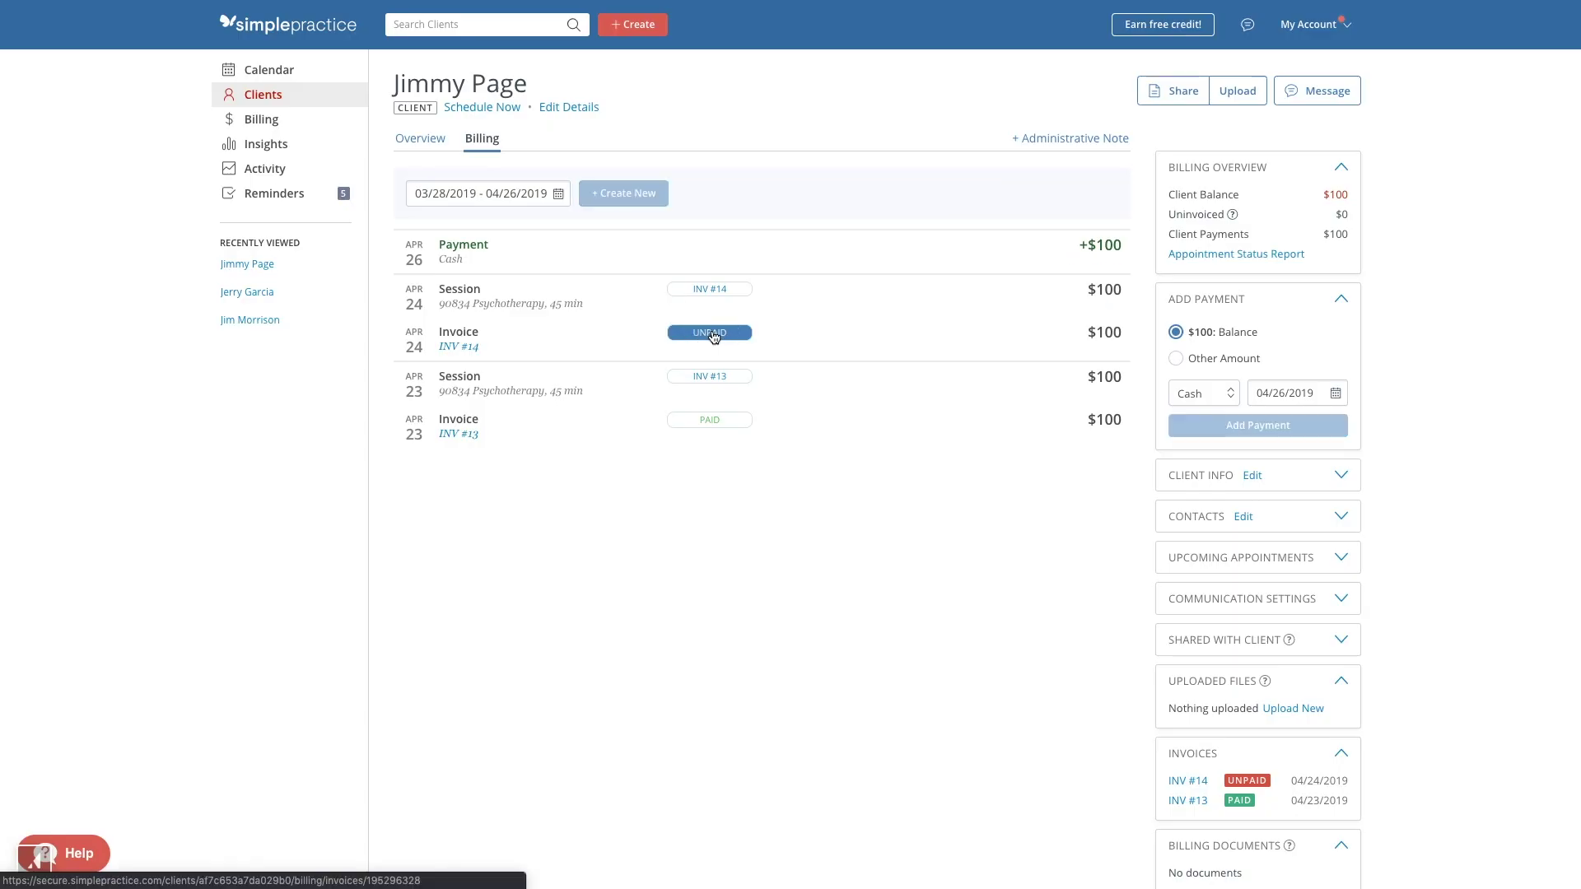
Pay invoice #14 with $100 cash and reopen it to confirm it is PAID
{"action": "left_click", "coordinate": [711, 333]}
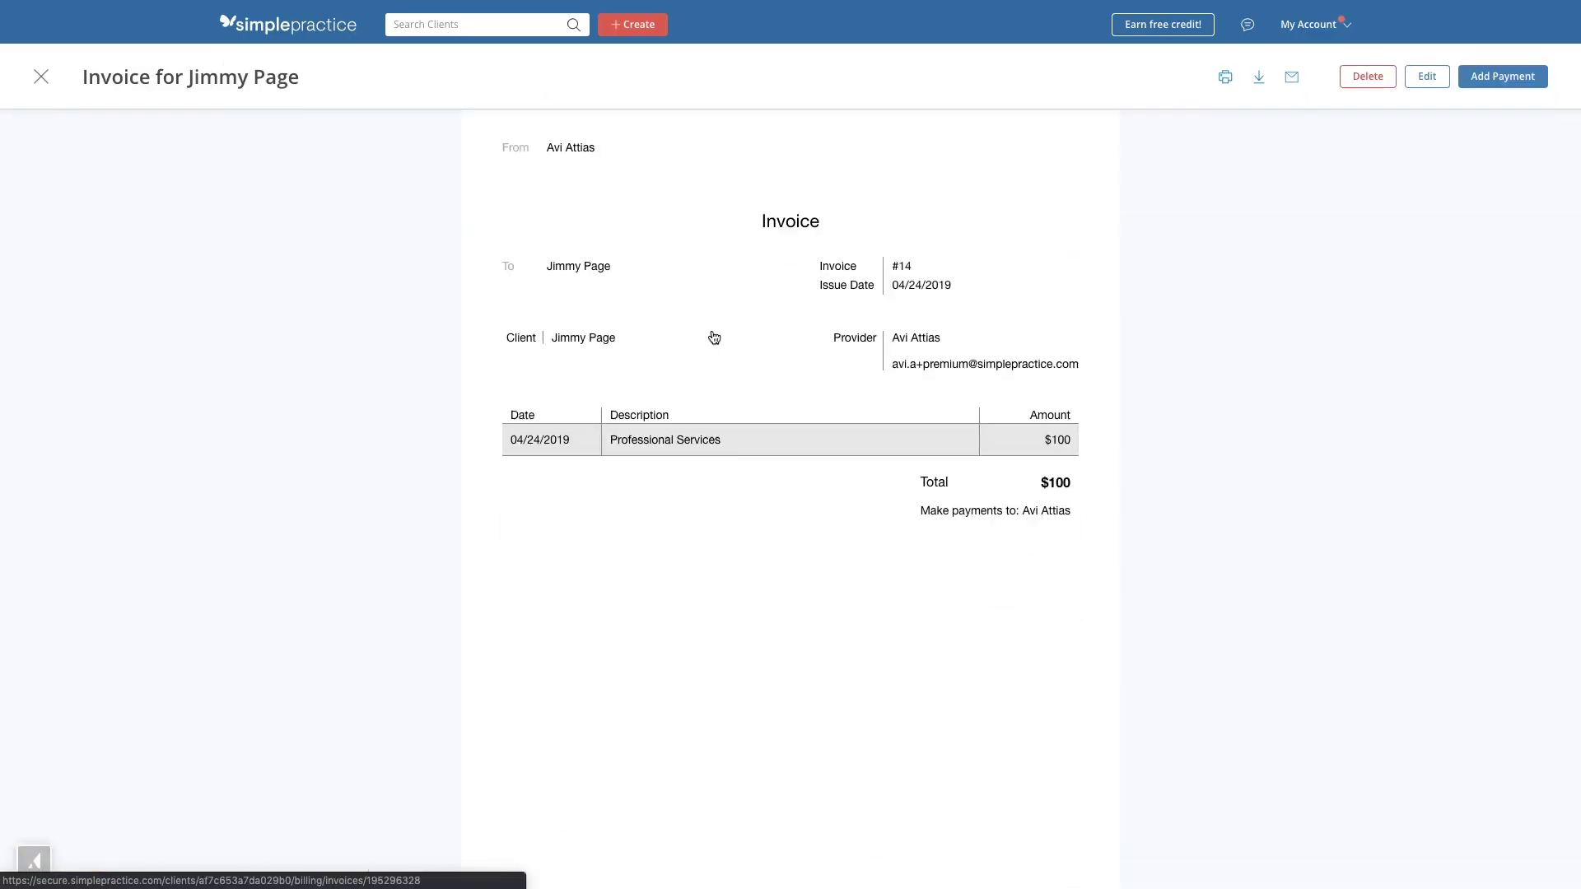
{"action": "left_click", "coordinate": [1497, 37]}
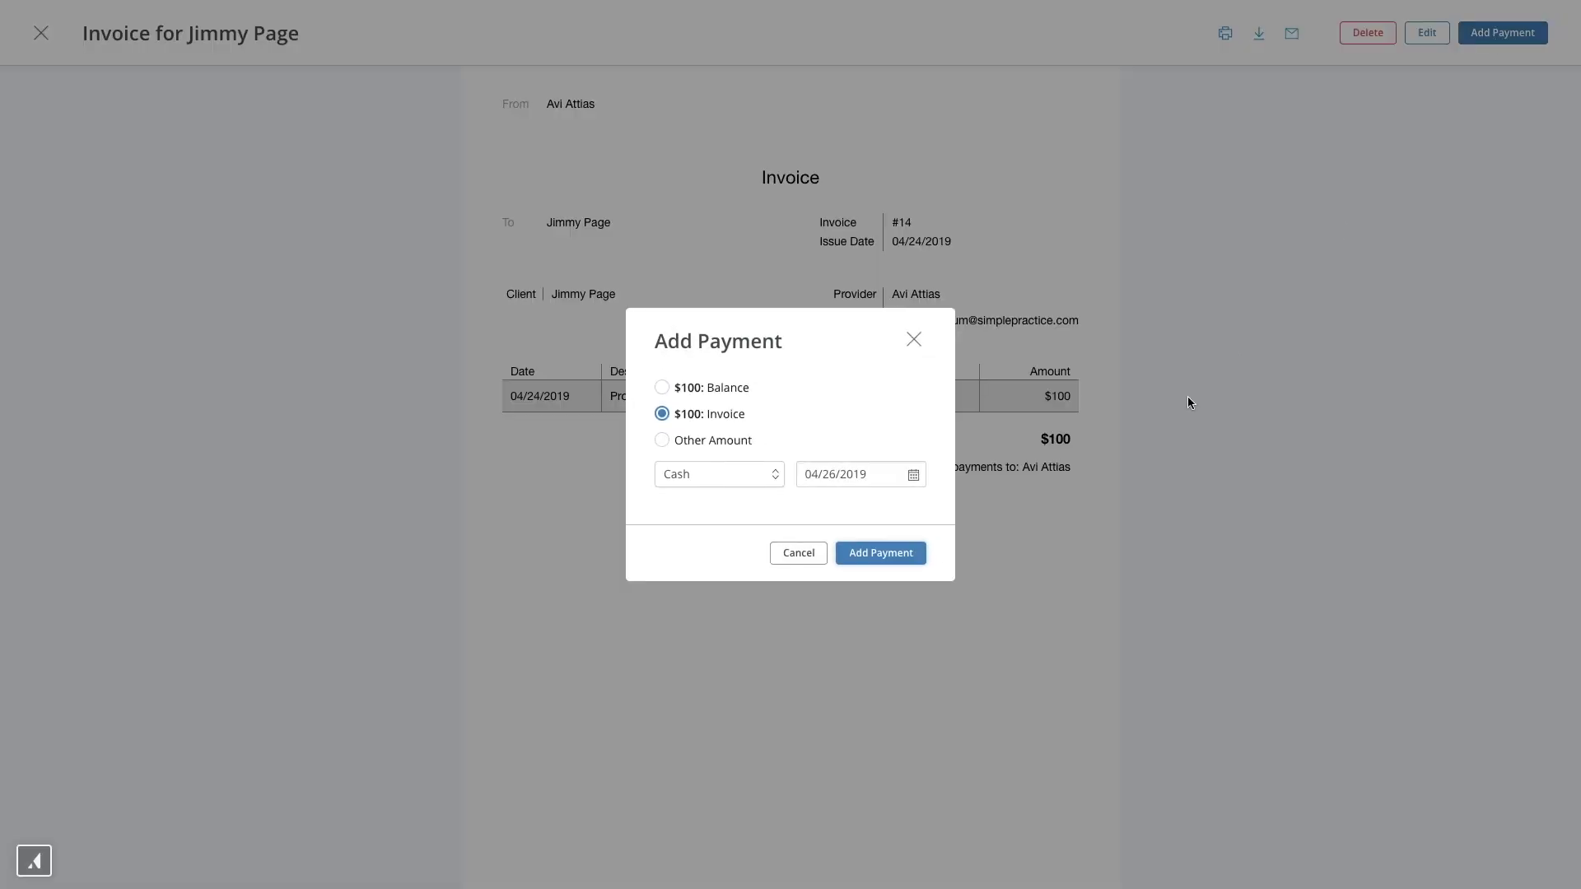
{"action": "left_click", "coordinate": [883, 552]}
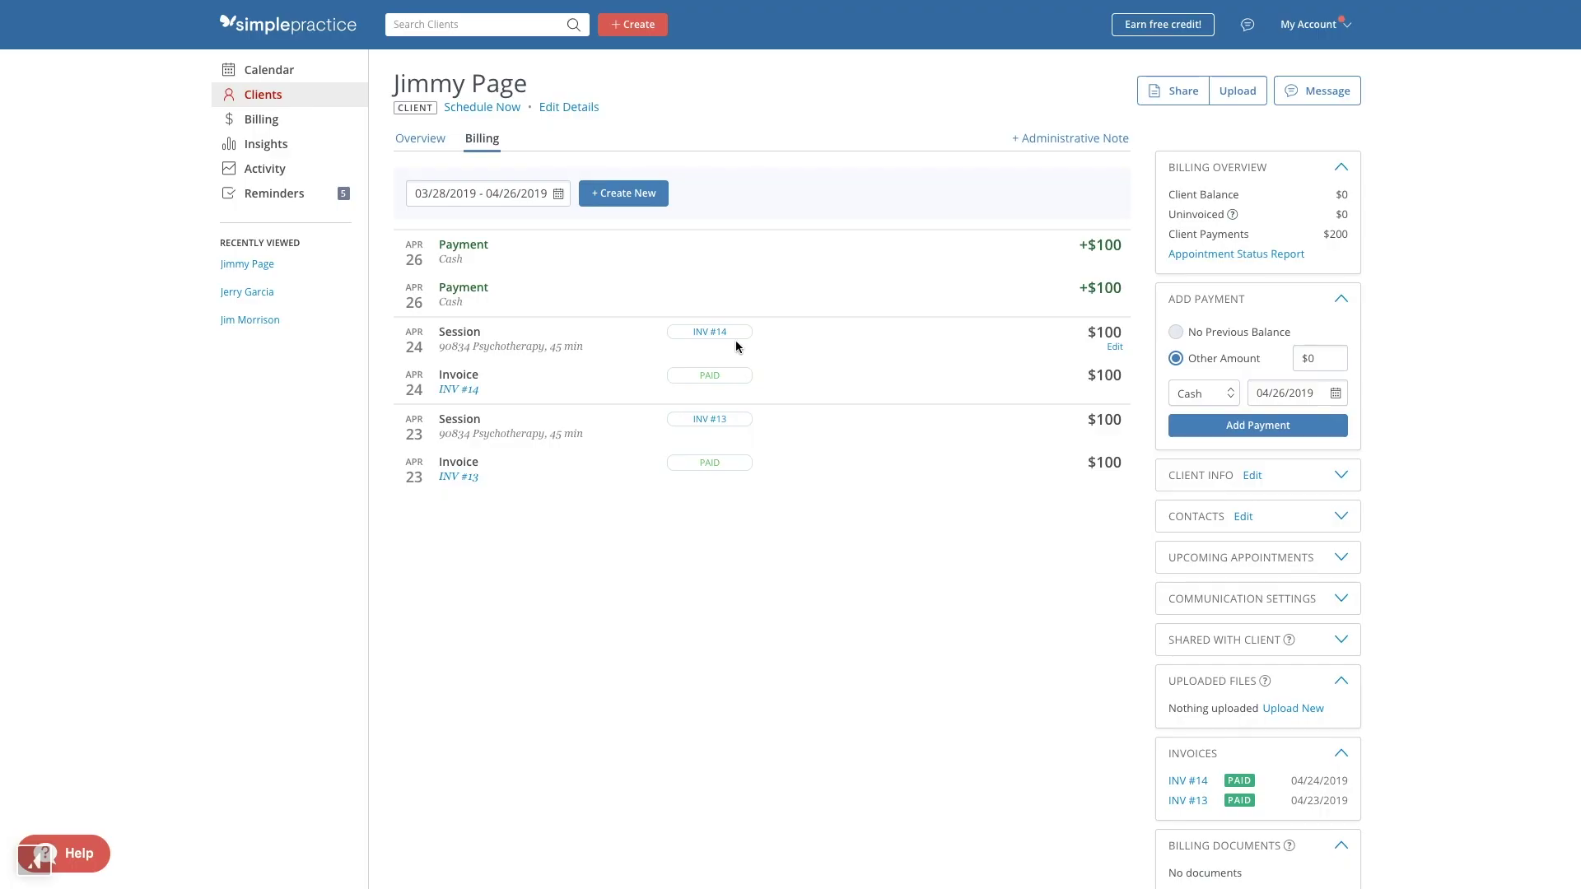
{"action": "left_click", "coordinate": [712, 333]}
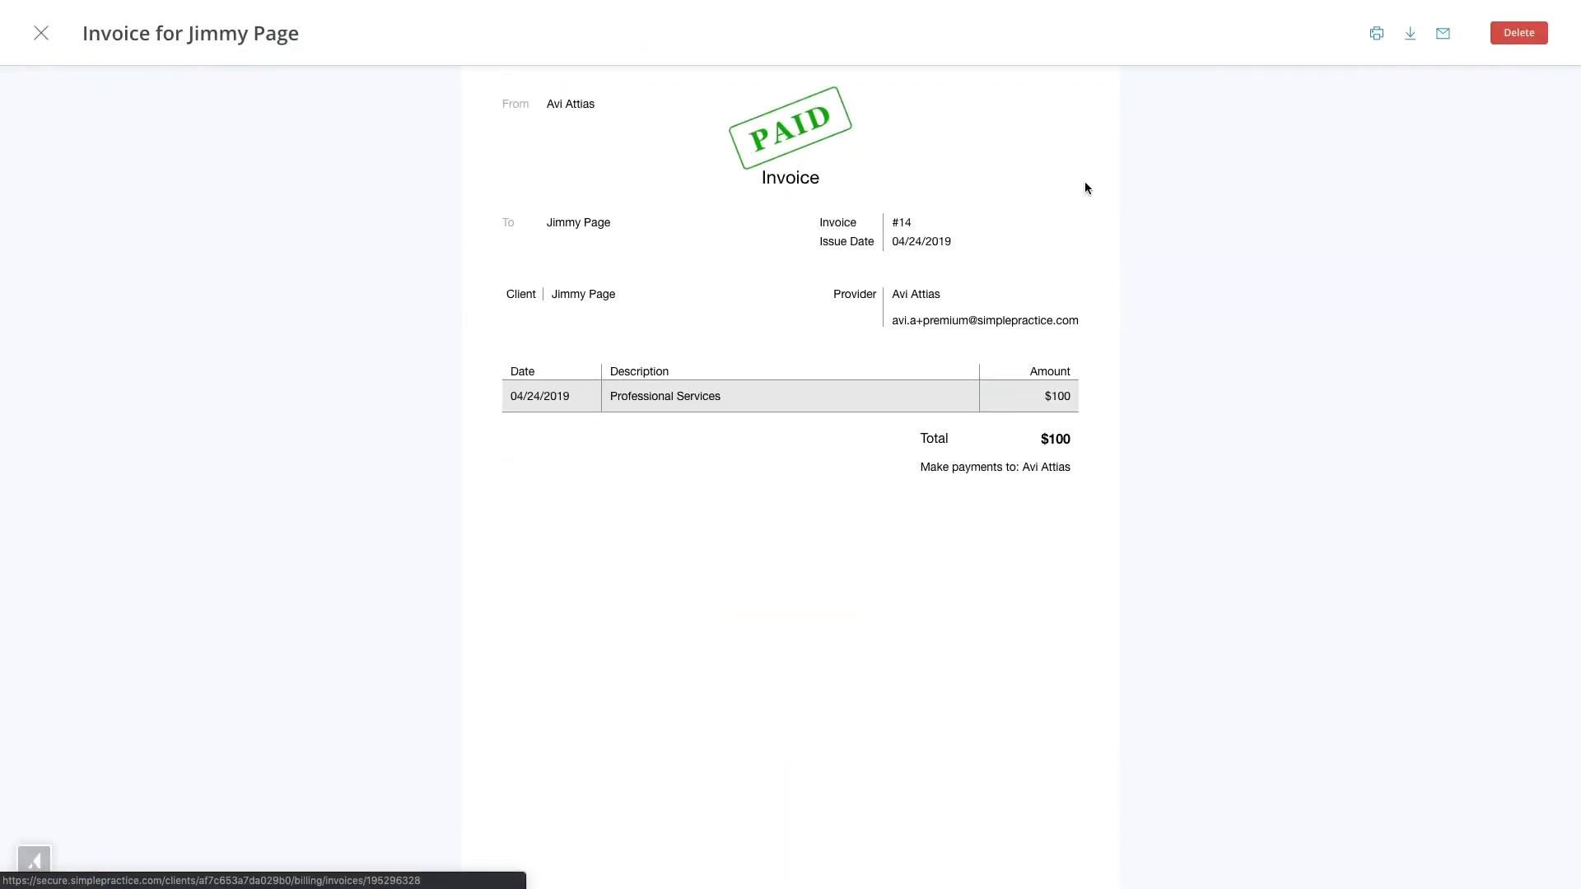